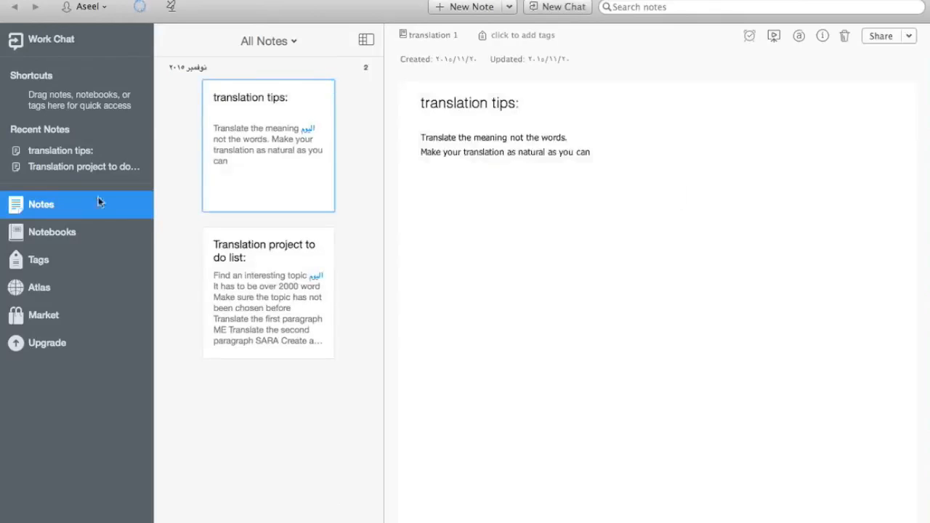
- Review the features of the Basic, Plus and Premium upgrade plans, and close the plan overview
{"action": "left_click", "coordinate": [91, 231]}
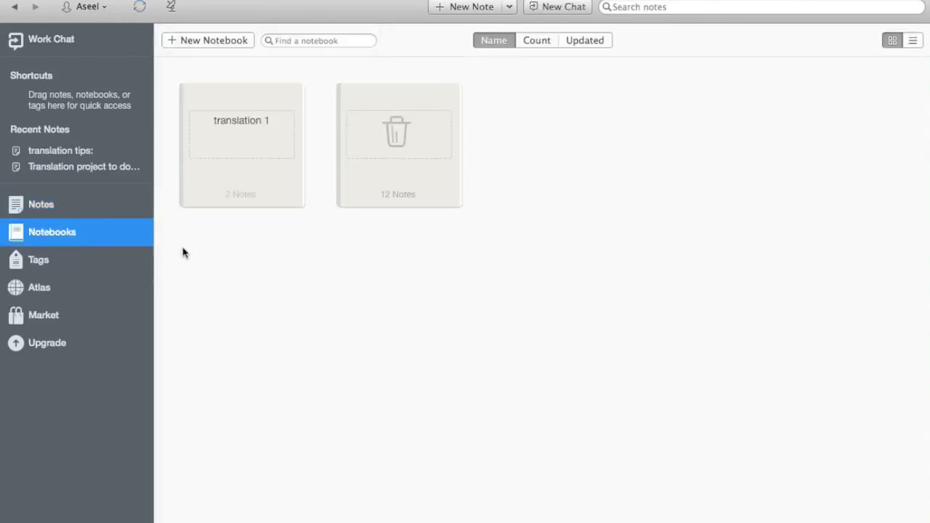
{"action": "left_click", "coordinate": [76, 347]}
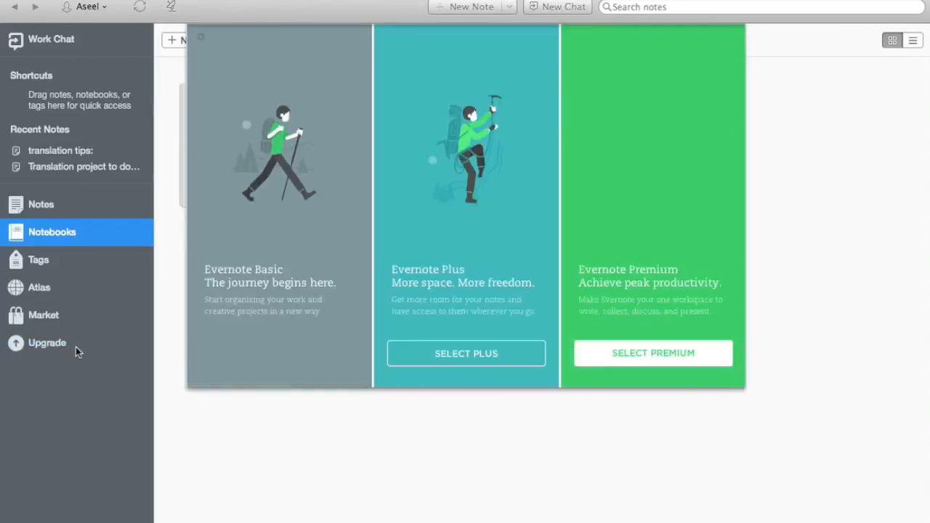
{"action": "mouse_move", "coordinate": [290, 107]}
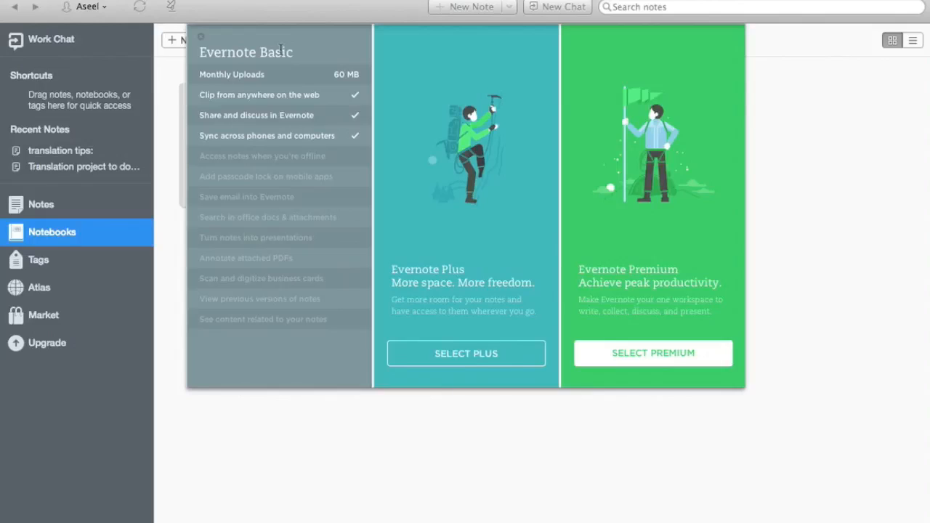
{"action": "mouse_move", "coordinate": [434, 153]}
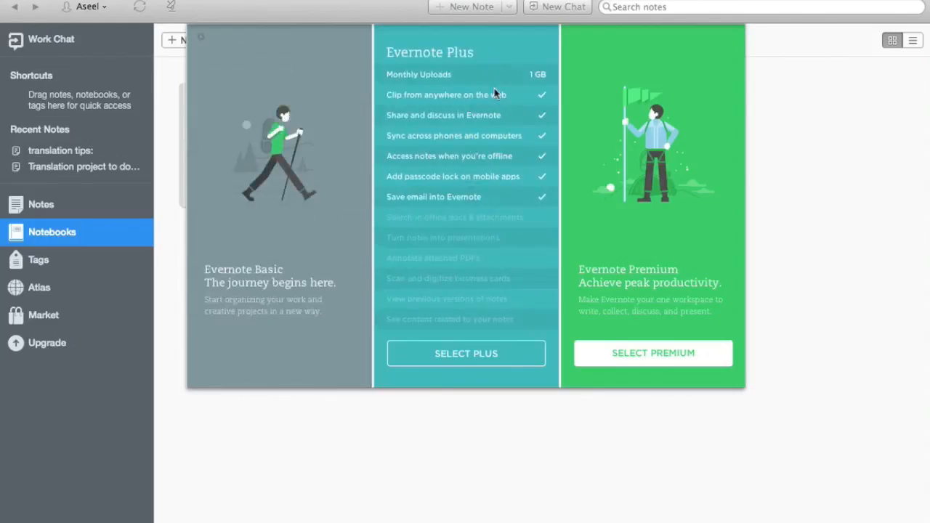
{"action": "mouse_move", "coordinate": [680, 185]}
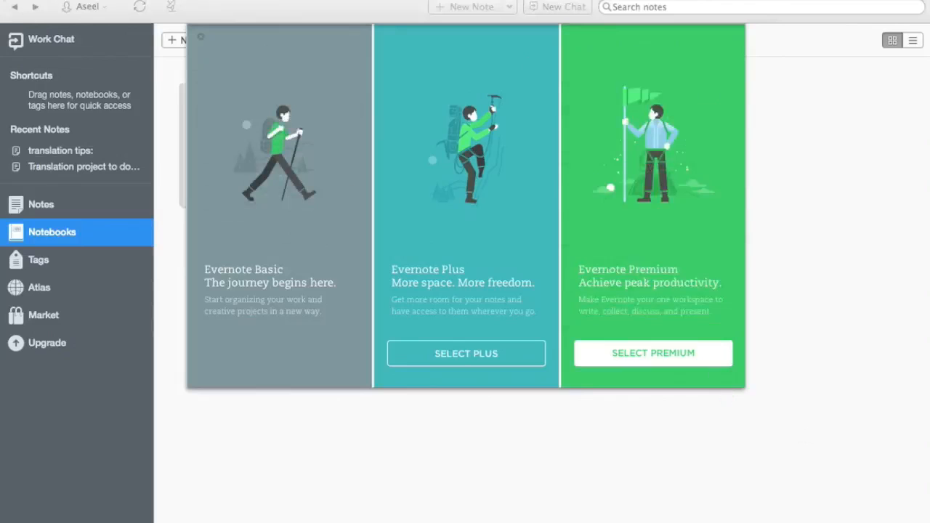
{"action": "left_click", "coordinate": [201, 37]}
- Browse the featured products in the Market section
{"action": "left_click", "coordinate": [79, 314]}
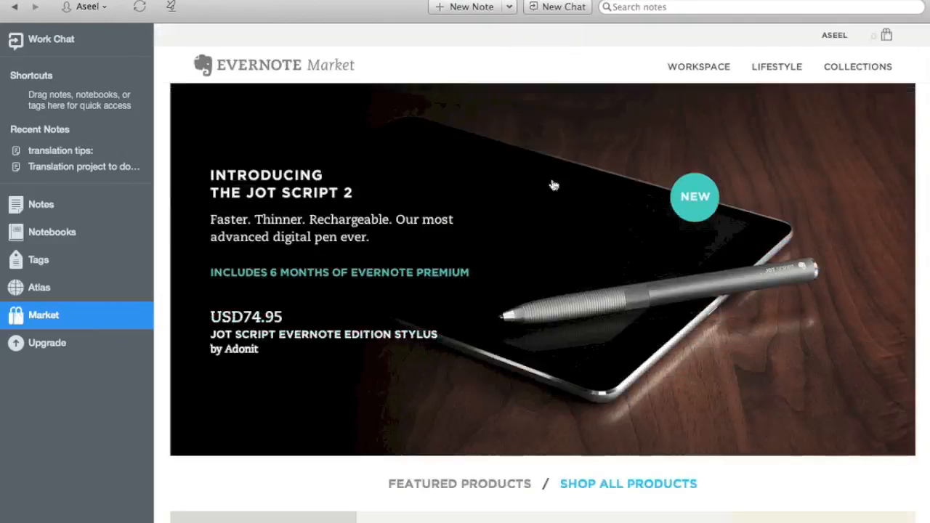
{"action": "scroll", "coordinate": [587, 191], "scroll_direction": "down", "scroll_amount": 2}
{"action": "scroll", "coordinate": [612, 230], "scroll_direction": "down", "scroll_amount": 5}
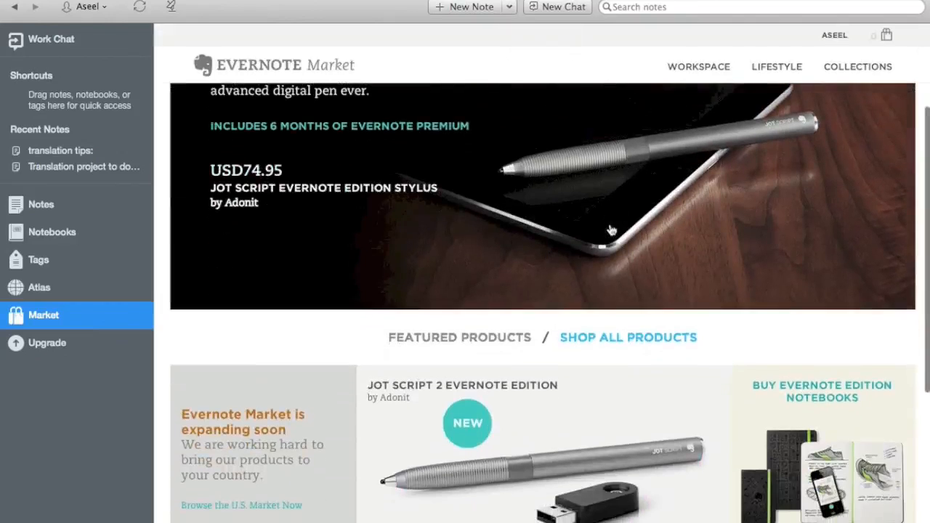
{"action": "scroll", "coordinate": [612, 230], "scroll_direction": "down", "scroll_amount": 4}
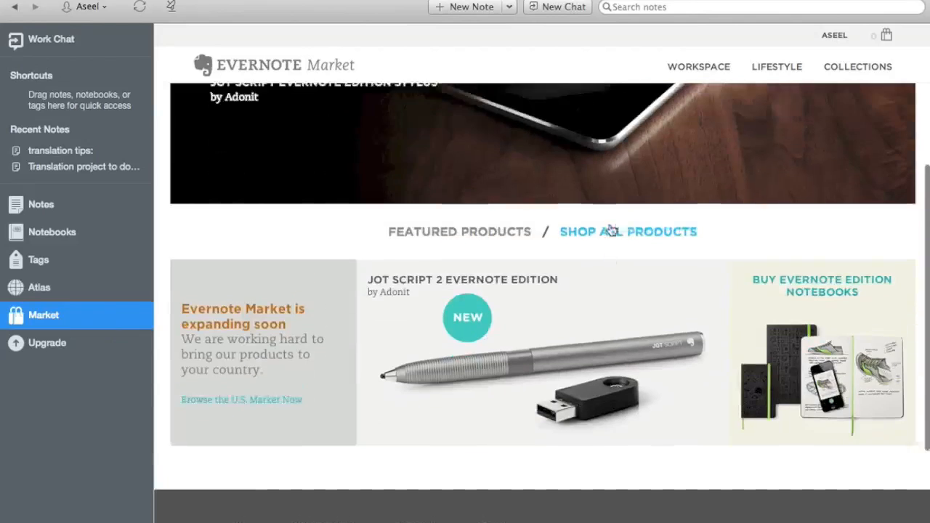
{"action": "scroll", "coordinate": [585, 255], "scroll_direction": "up", "scroll_amount": 8}
- Create a new notebook named "things I need to buy"
{"action": "left_click", "coordinate": [70, 234]}
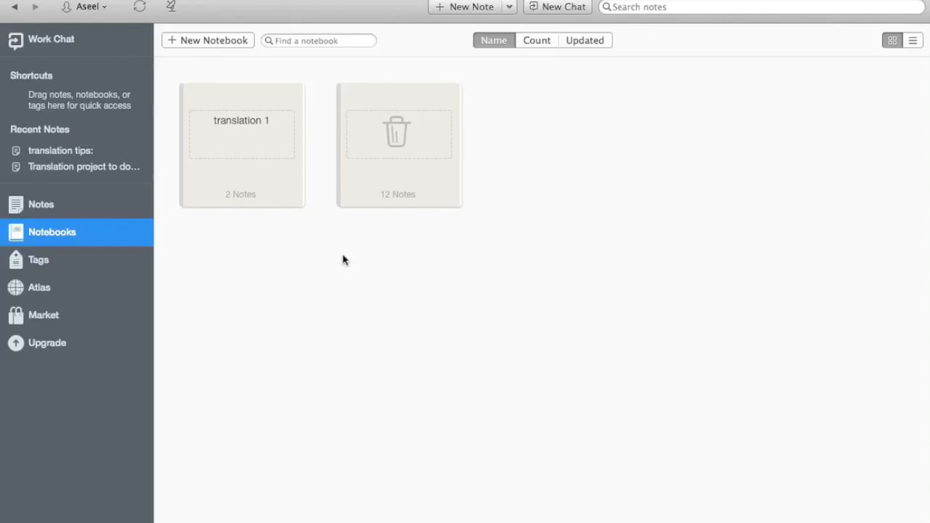
{"action": "left_click", "coordinate": [218, 143]}
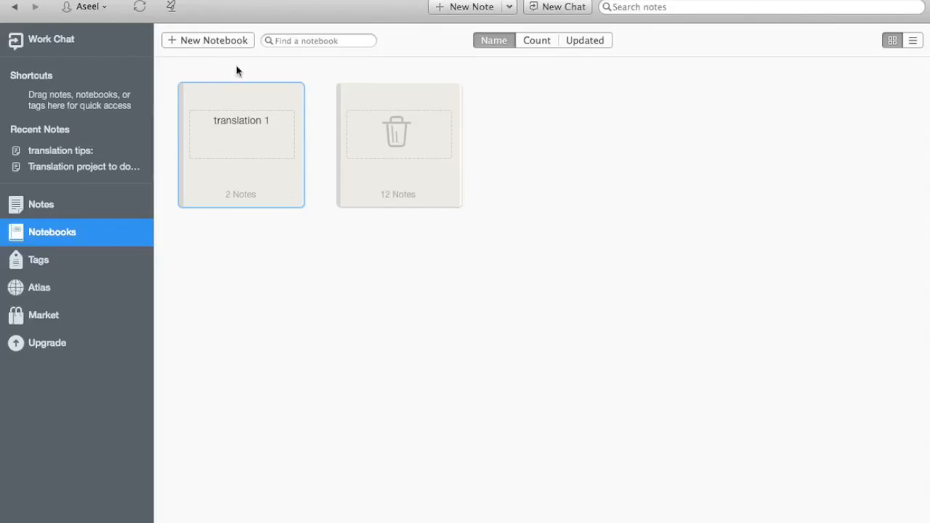
{"action": "left_click", "coordinate": [222, 44]}
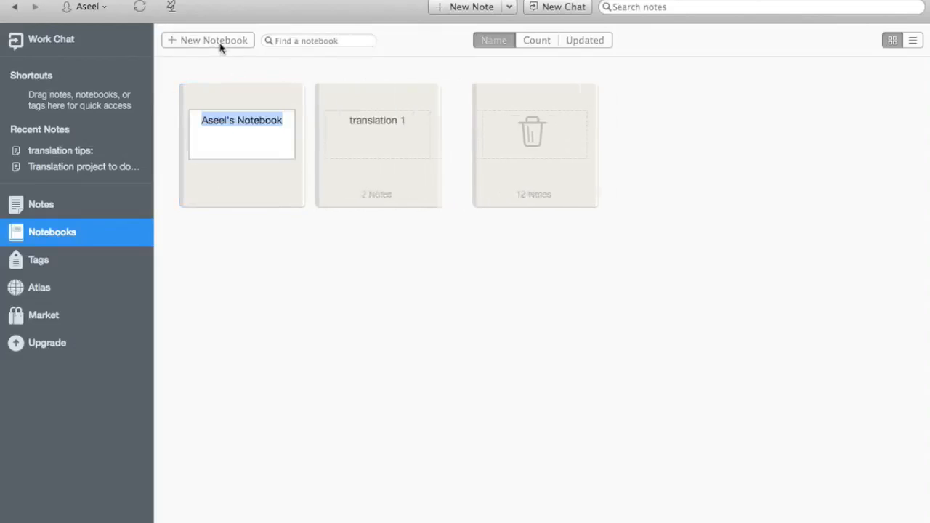
{"action": "key", "text": "BackSpace"}
{"action": "type", "text": "things I"}
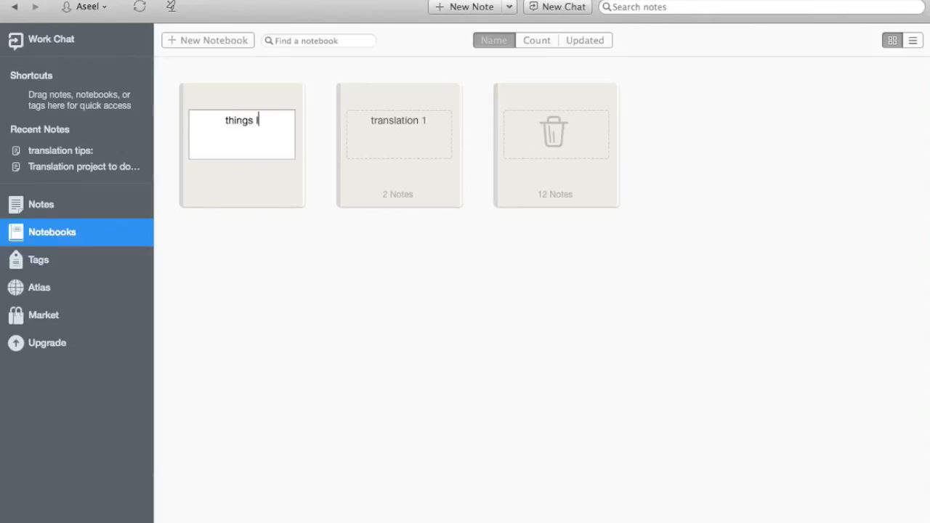
{"action": "type", "text": " need to buy"}
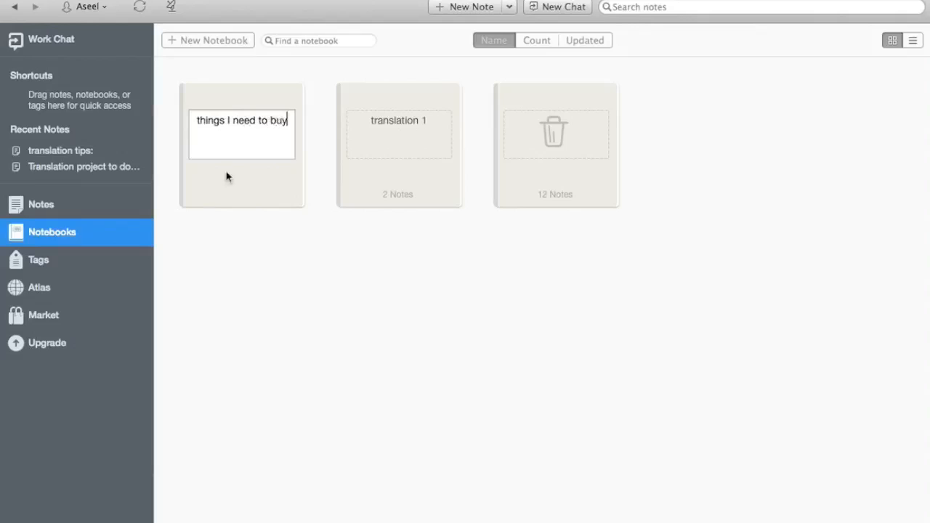
{"action": "key", "text": "Return"}
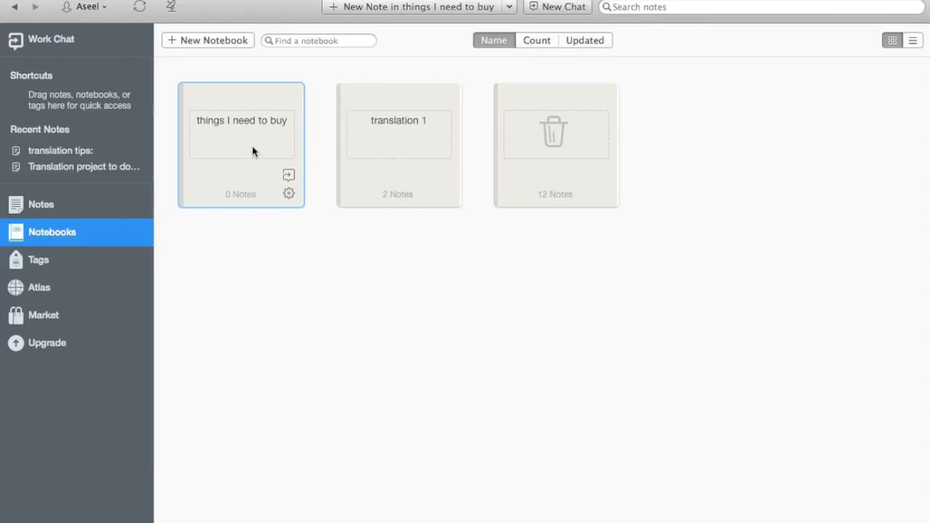
- Open the translation 1 notebook and add the line "Start with the verb in Arabic" below the existing tips in the translation tips note
{"action": "left_click", "coordinate": [426, 156]}
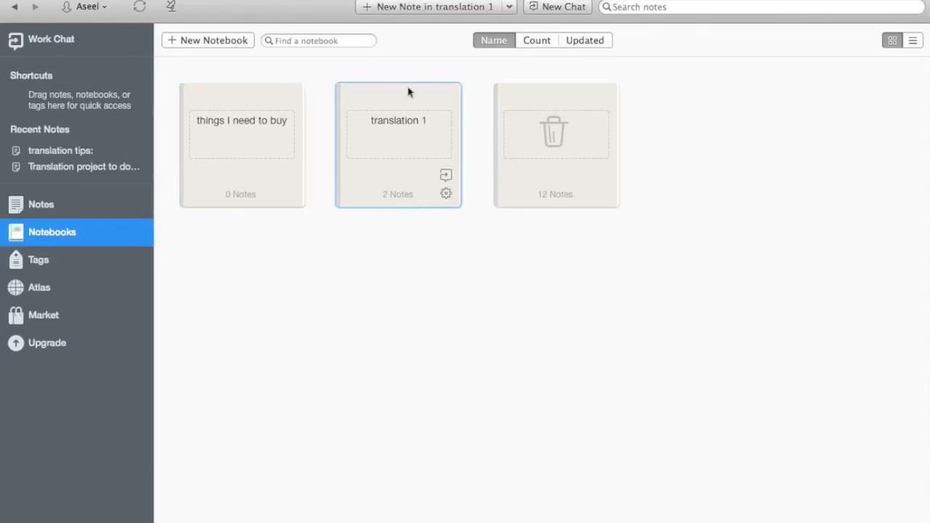
{"action": "double_click", "coordinate": [404, 147]}
{"action": "left_click", "coordinate": [289, 170]}
{"action": "left_click", "coordinate": [490, 214]}
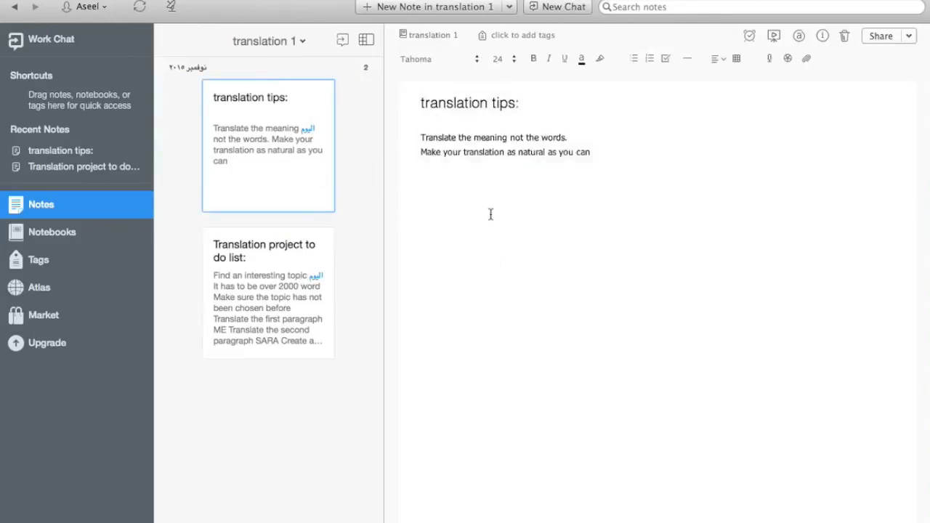
{"action": "left_click", "coordinate": [607, 152]}
{"action": "key", "text": "Return"}
{"action": "type", "text": "Start with the verb in Arabic"}
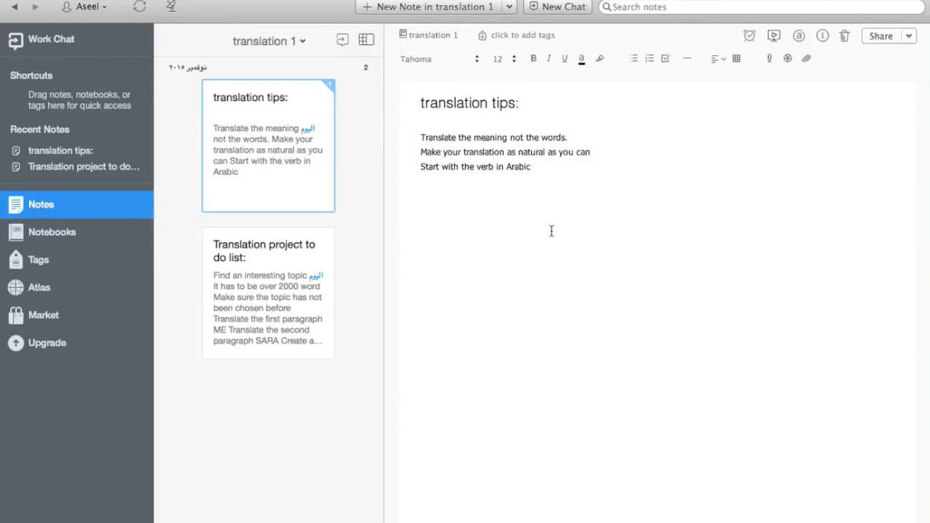
- Delete the last two characters of the note's title and re-enter them as "s:"
{"action": "left_click", "coordinate": [544, 104]}
{"action": "left_click_drag", "start_coordinate": [535, 104], "coordinate": [419, 105]}
{"action": "left_click", "coordinate": [520, 104]}
{"action": "key", "text": "BackSpace"}
{"action": "key", "text": "BackSpace"}
{"action": "type", "text": "s:"}
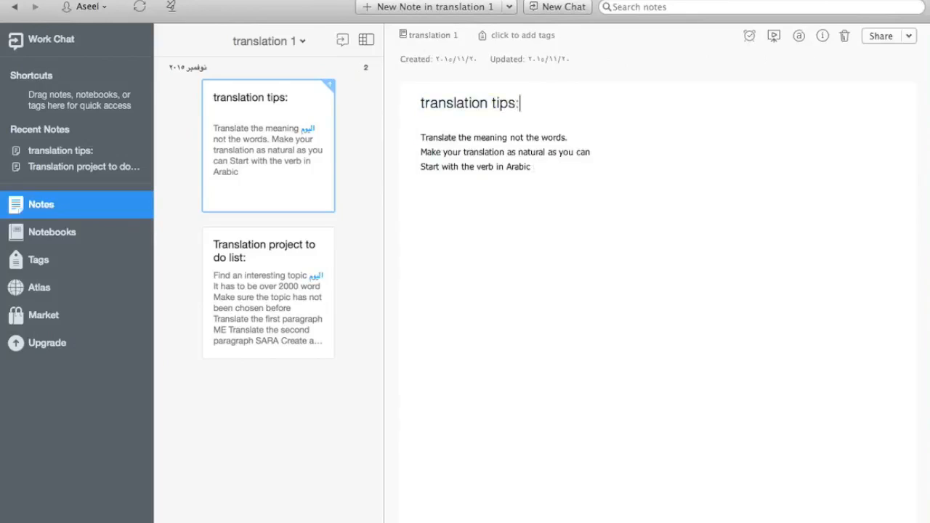
- Try Courier New on the three tip lines and format them in Tahoma at size 13
{"action": "left_click", "coordinate": [560, 201]}
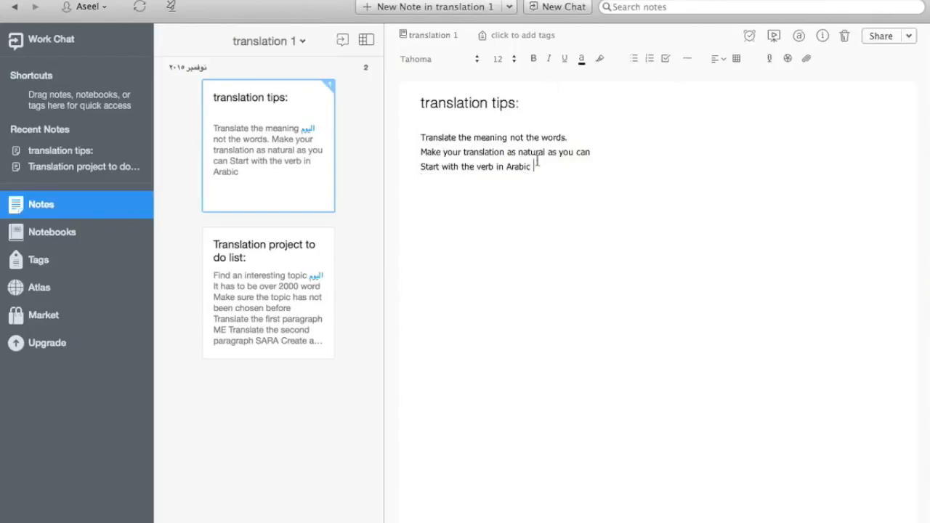
{"action": "left_click_drag", "start_coordinate": [530, 168], "coordinate": [420, 132]}
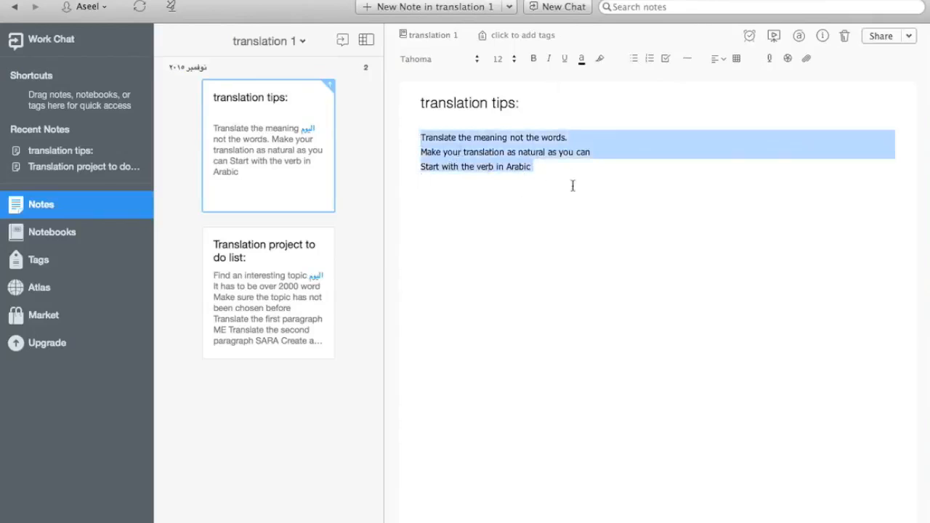
{"action": "left_click", "coordinate": [415, 58]}
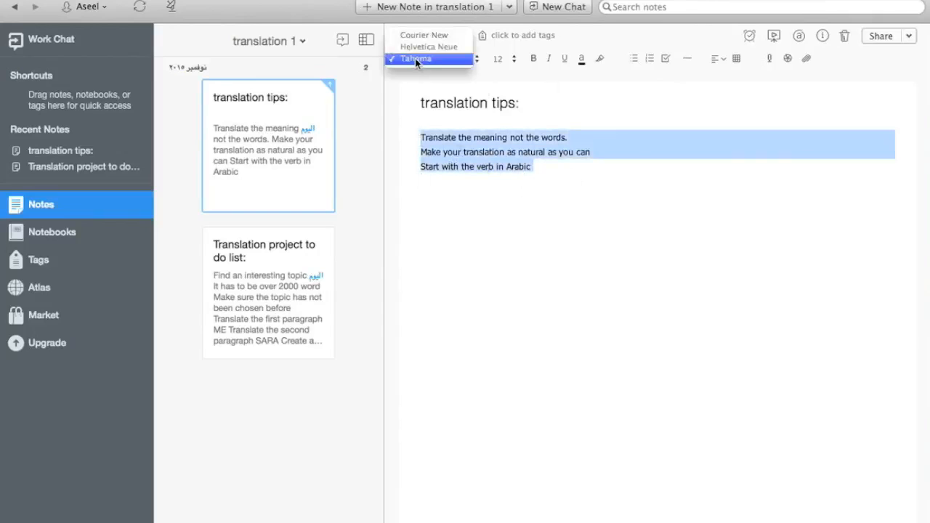
{"action": "left_click", "coordinate": [434, 38]}
{"action": "left_click", "coordinate": [434, 61]}
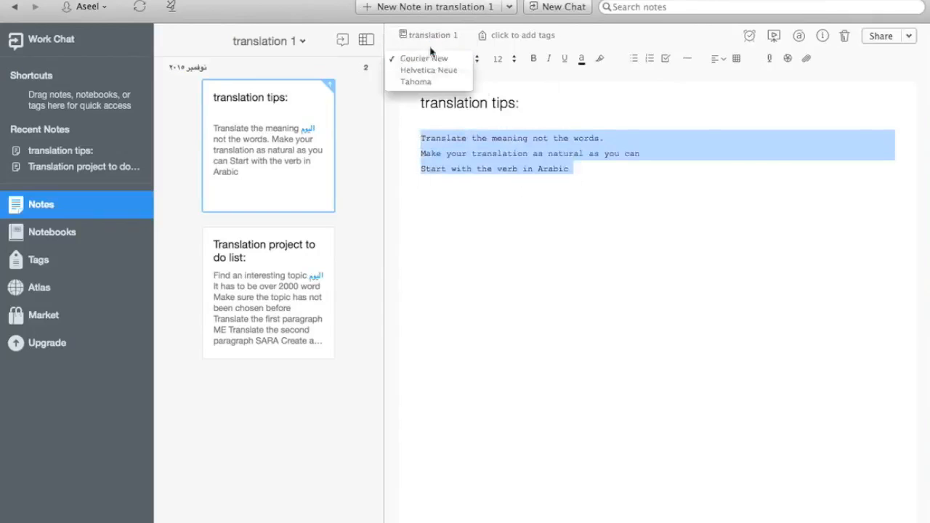
{"action": "left_click", "coordinate": [433, 82]}
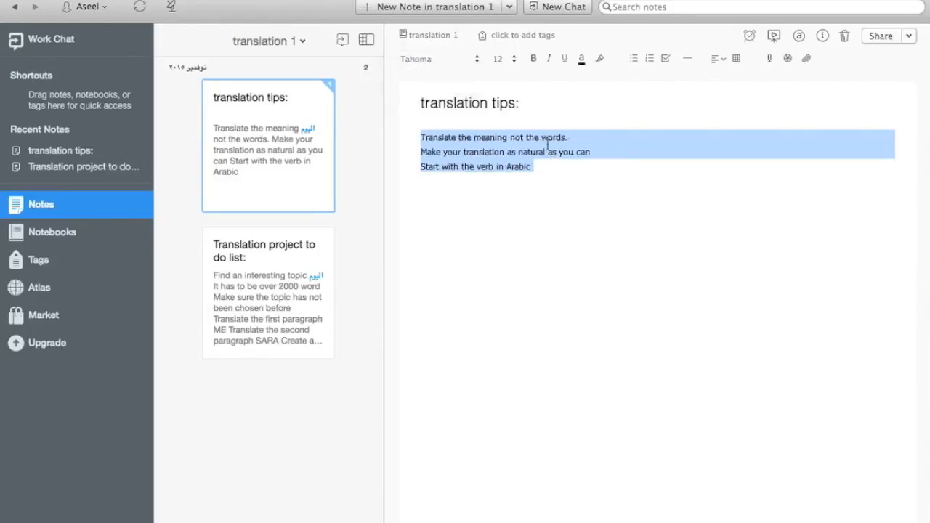
{"action": "left_click", "coordinate": [513, 61]}
{"action": "left_click", "coordinate": [501, 72]}
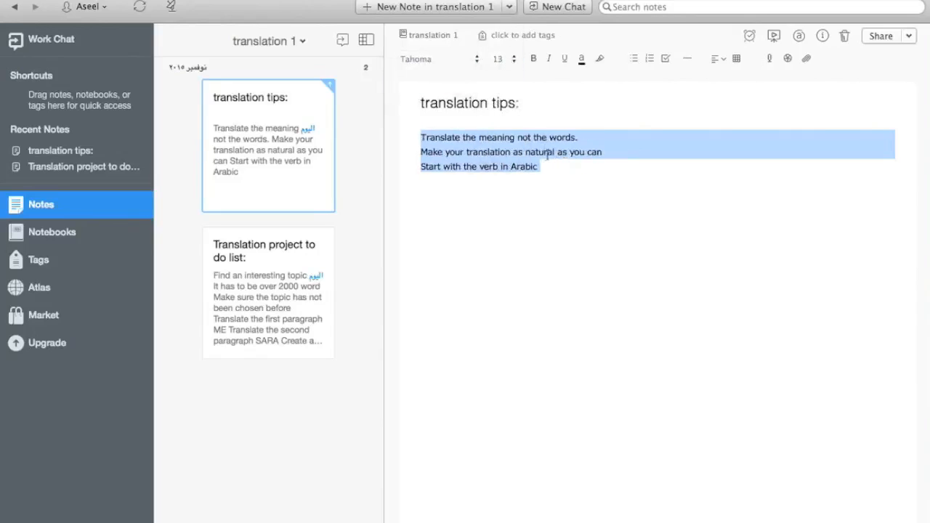
- Make the word "Arabic" in the third tip bold and italicize all three tip lines
{"action": "left_click", "coordinate": [550, 172]}
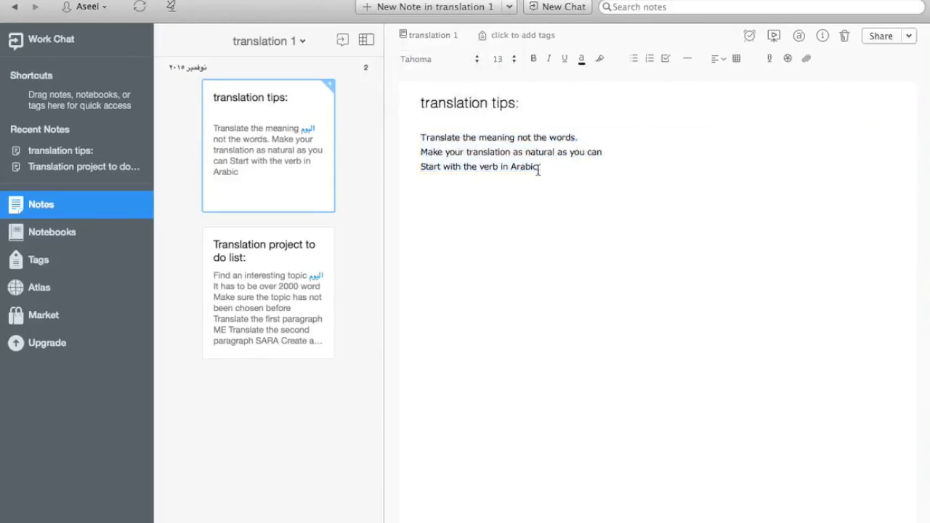
{"action": "left_click_drag", "start_coordinate": [509, 172], "coordinate": [554, 167]}
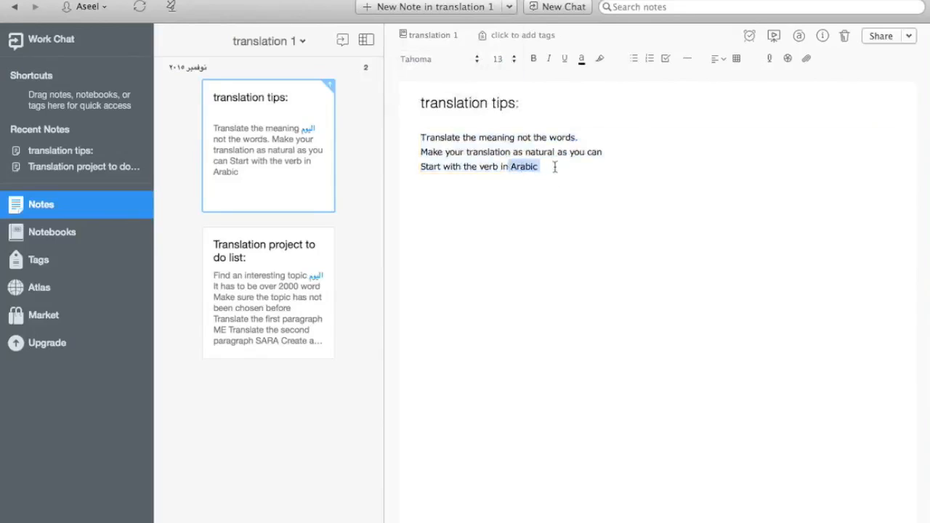
{"action": "left_click", "coordinate": [536, 61]}
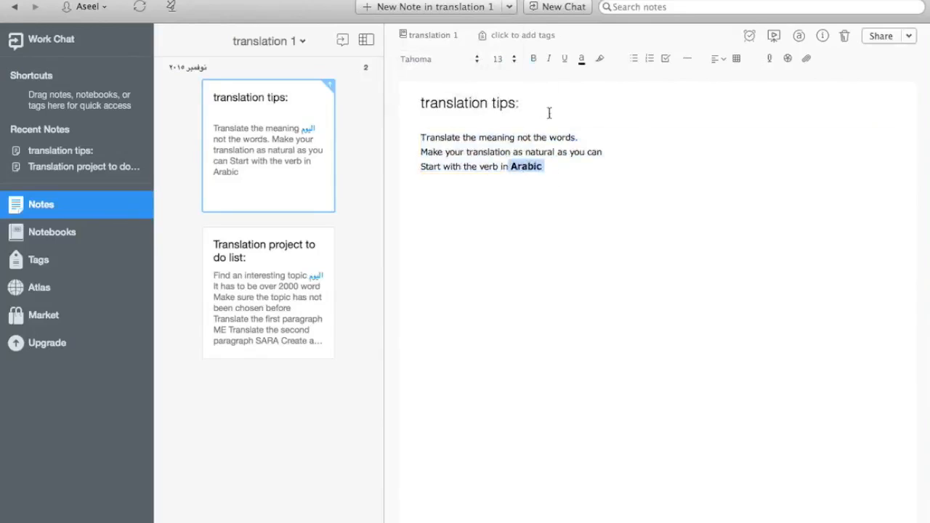
{"action": "left_click", "coordinate": [607, 153]}
{"action": "left_click_drag", "start_coordinate": [600, 177], "coordinate": [417, 139]}
{"action": "left_click", "coordinate": [548, 59]}
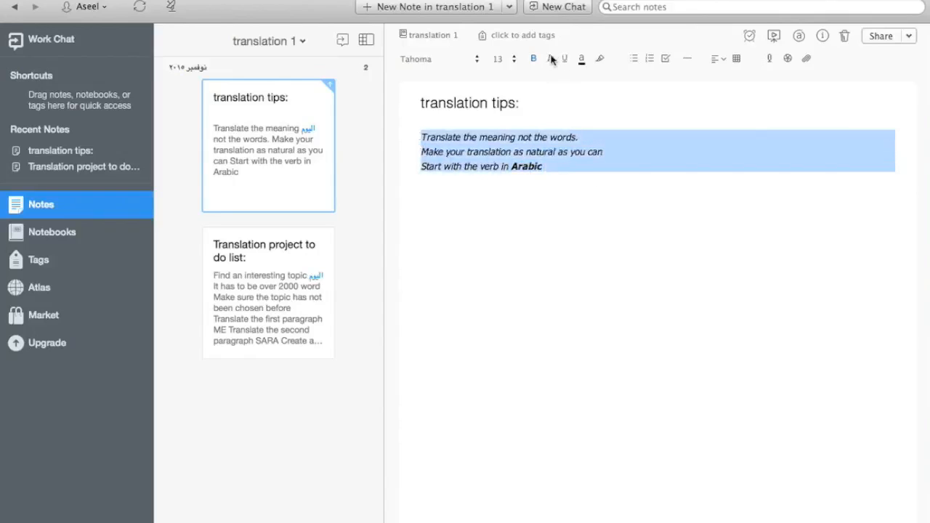
- Underline the words "Translate the meaning" in the first tip
{"action": "left_click", "coordinate": [557, 153]}
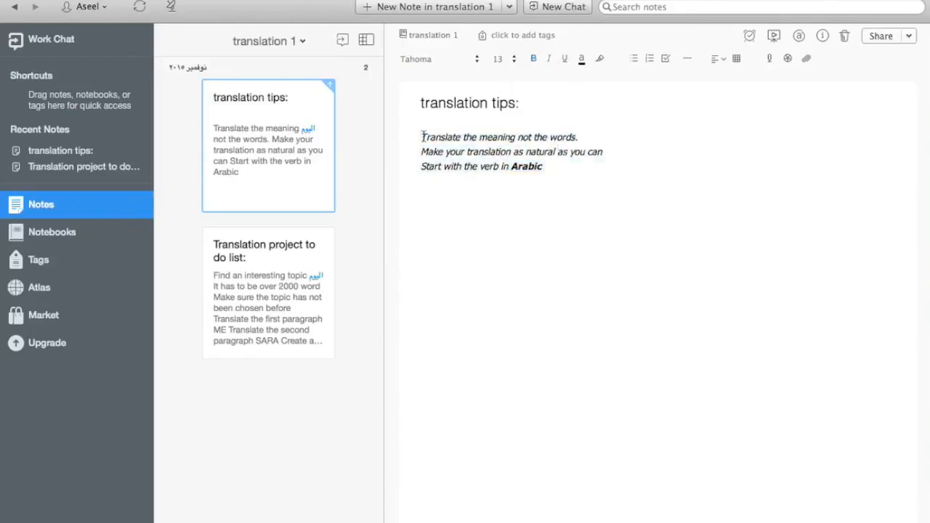
{"action": "left_click_drag", "start_coordinate": [421, 138], "coordinate": [514, 138]}
{"action": "left_click", "coordinate": [565, 61]}
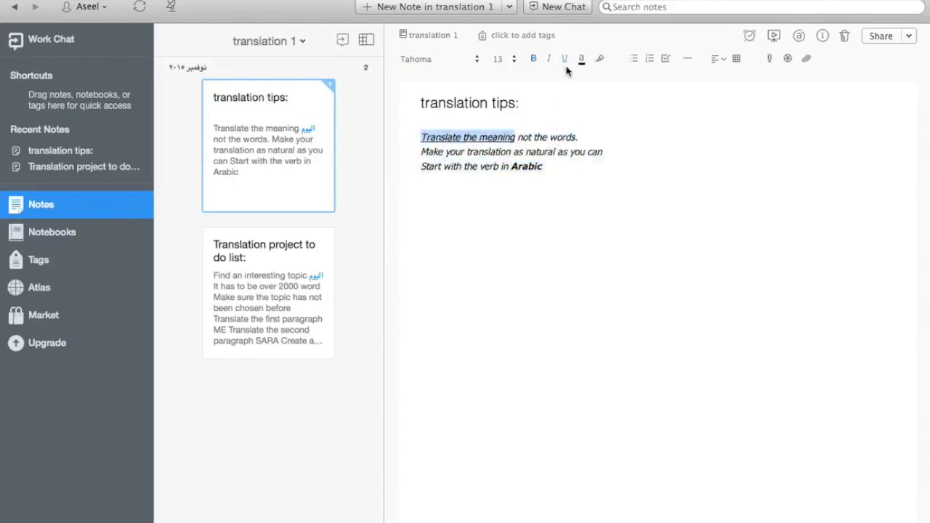
{"action": "left_click", "coordinate": [562, 150]}
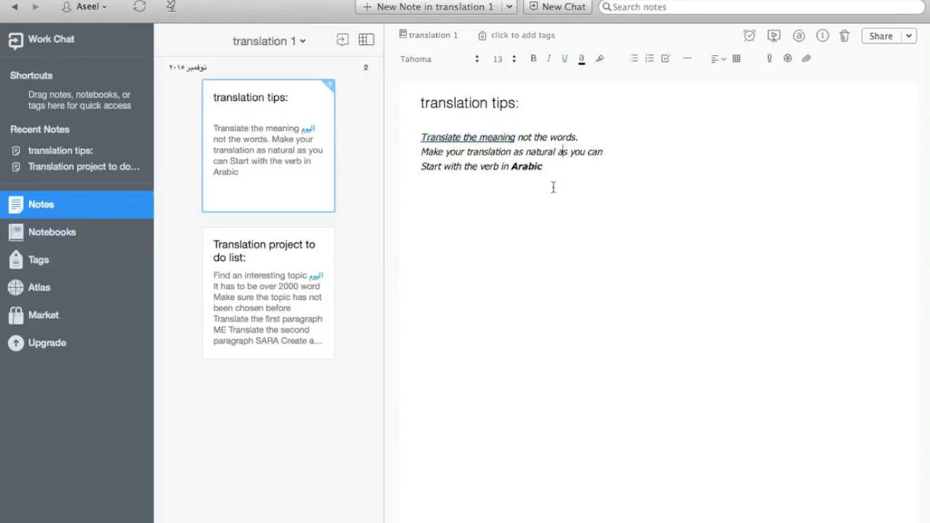
- Try purple on the first tip line, then color its text a muted red from the color wheel
{"action": "left_click_drag", "start_coordinate": [584, 138], "coordinate": [402, 141]}
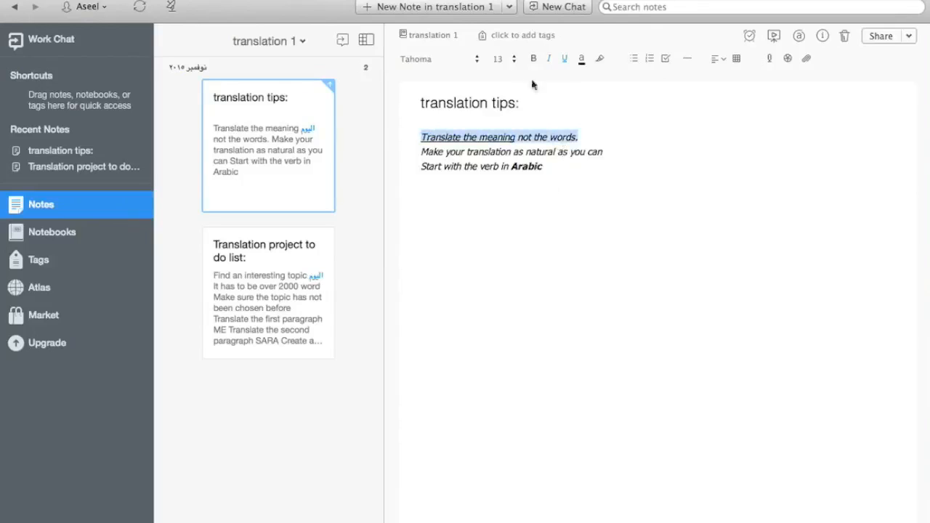
{"action": "left_click", "coordinate": [583, 61]}
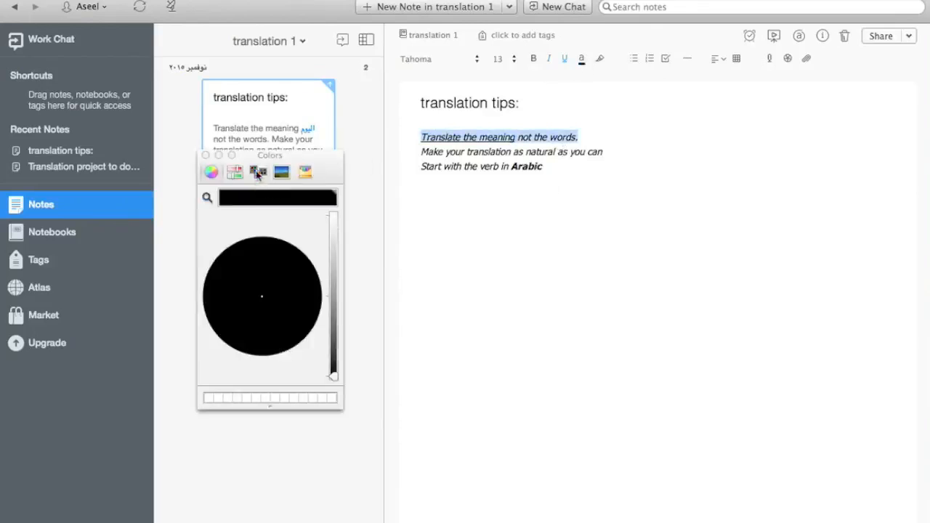
{"action": "left_click", "coordinate": [258, 172]}
{"action": "scroll", "coordinate": [268, 311], "scroll_direction": "down", "scroll_amount": 1}
{"action": "left_click", "coordinate": [256, 315]}
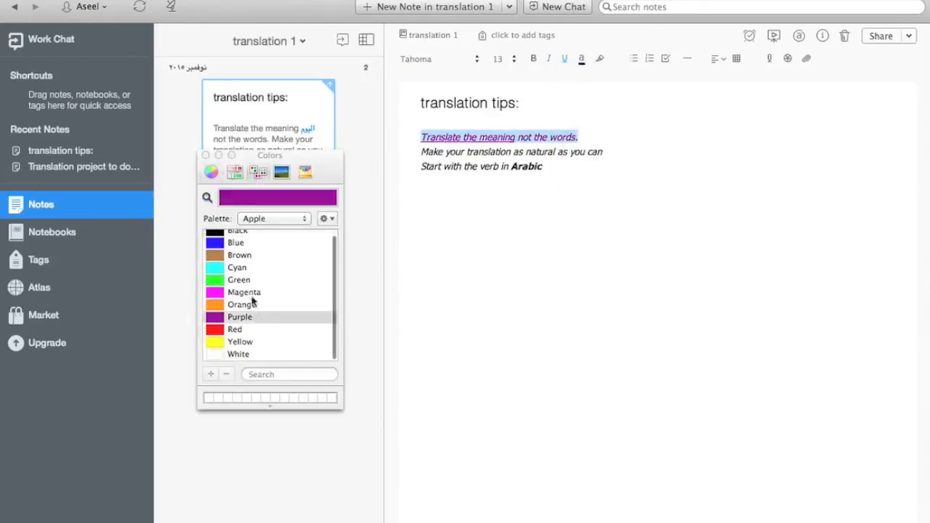
{"action": "left_click", "coordinate": [210, 173]}
{"action": "left_click_drag", "start_coordinate": [287, 295], "coordinate": [287, 301]}
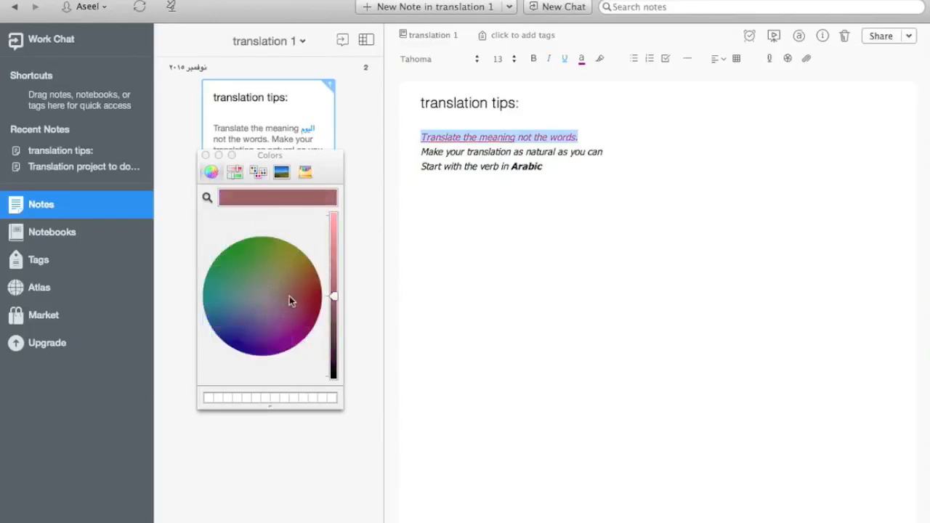
{"action": "left_click", "coordinate": [556, 164]}
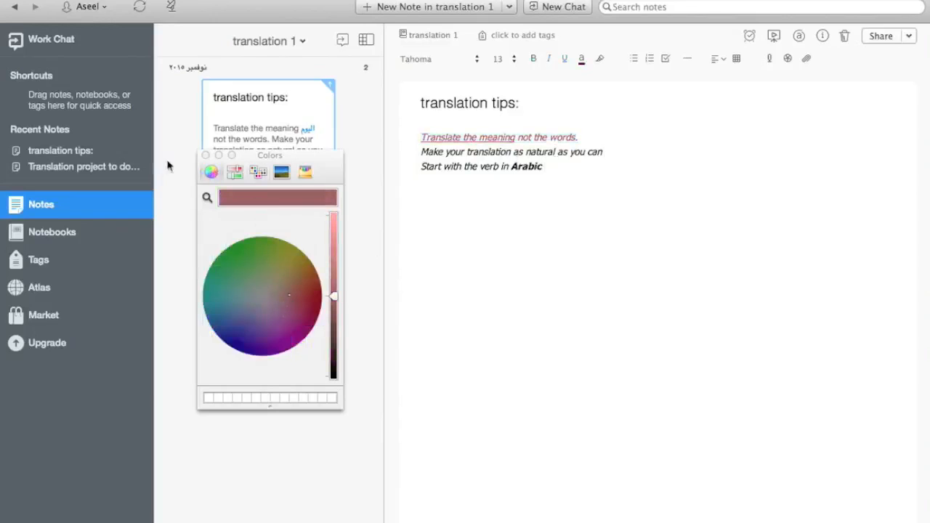
{"action": "left_click", "coordinate": [206, 155]}
{"action": "left_click", "coordinate": [588, 176]}
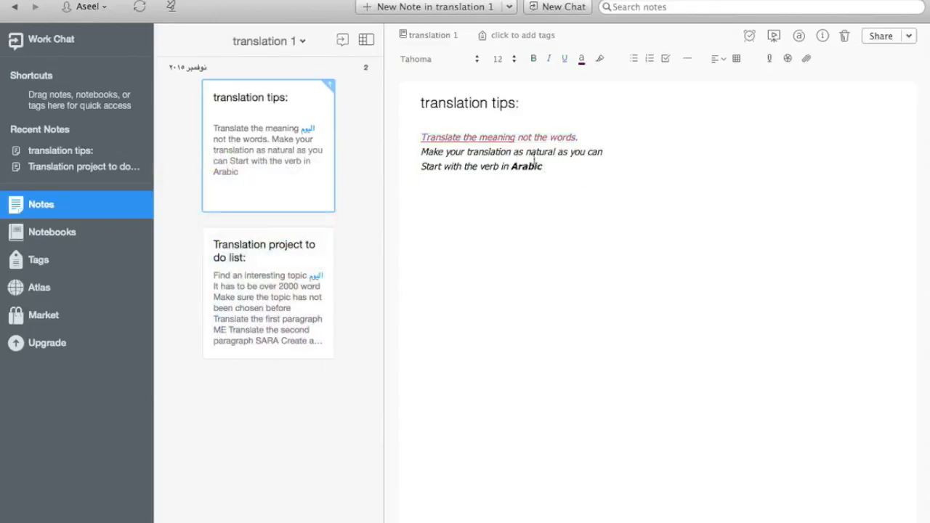
- Highlight the word "Arabic" in the third tip
{"action": "left_click_drag", "start_coordinate": [513, 166], "coordinate": [567, 168]}
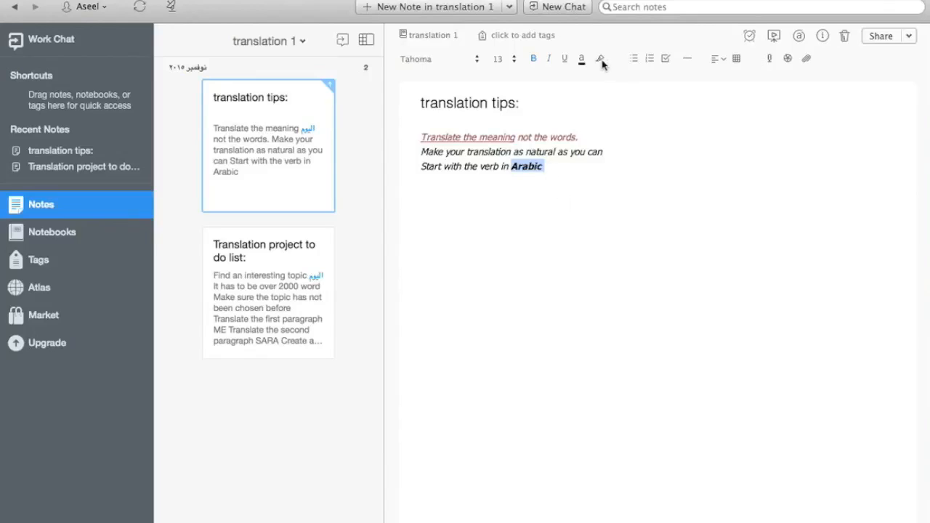
{"action": "left_click", "coordinate": [601, 62]}
{"action": "left_click", "coordinate": [589, 180]}
- Try a bulleted list on the three tip lines and turn them into a numbered list instead
{"action": "left_click_drag", "start_coordinate": [554, 174], "coordinate": [407, 133]}
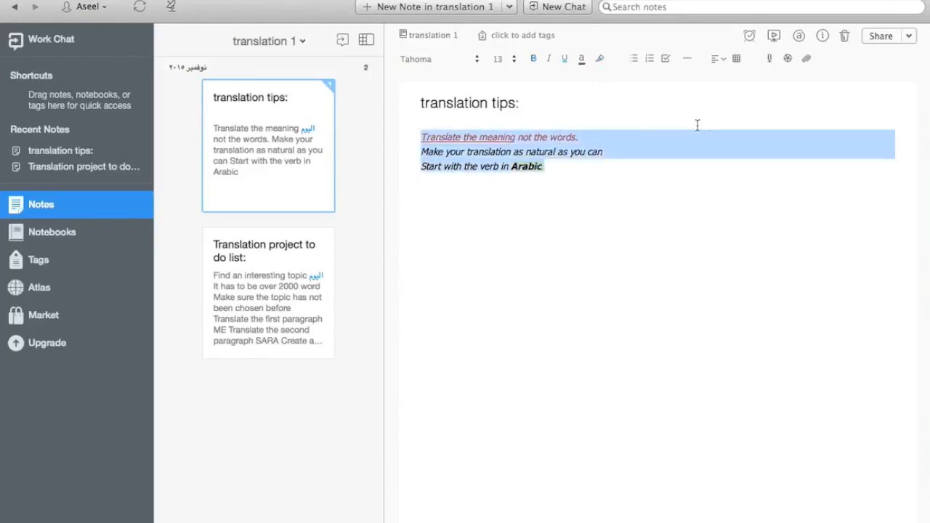
{"action": "left_click", "coordinate": [633, 60]}
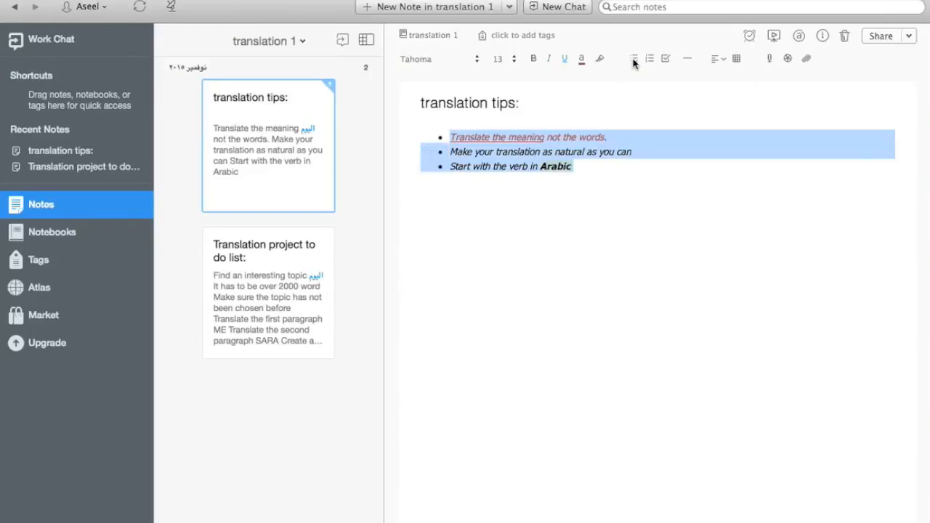
{"action": "left_click", "coordinate": [632, 151]}
{"action": "left_click_drag", "start_coordinate": [617, 174], "coordinate": [407, 133]}
{"action": "left_click", "coordinate": [650, 59]}
{"action": "left_click", "coordinate": [618, 177]}
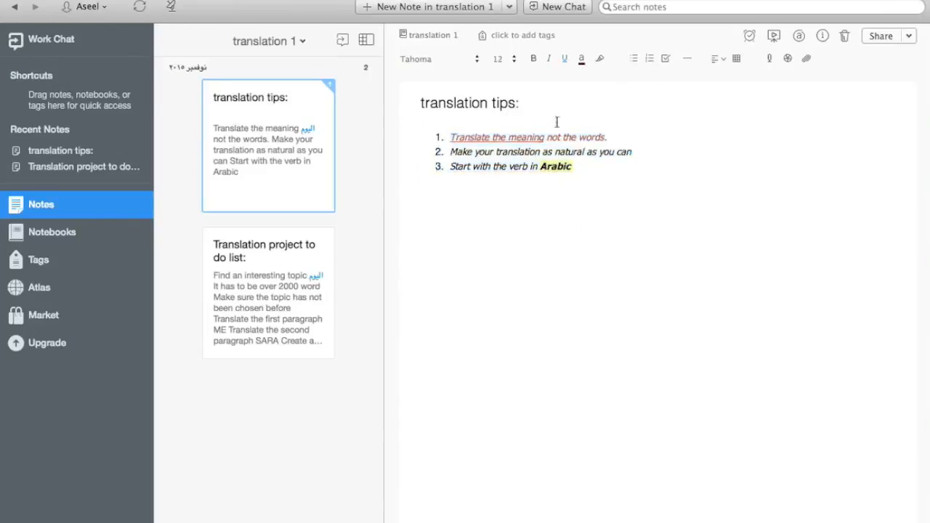
- Insert a horizontal line below the numbered tips, leaving blank lines in between
{"action": "key", "text": "Return"}
{"action": "key", "text": "Return"}
{"action": "left_click", "coordinate": [687, 61]}
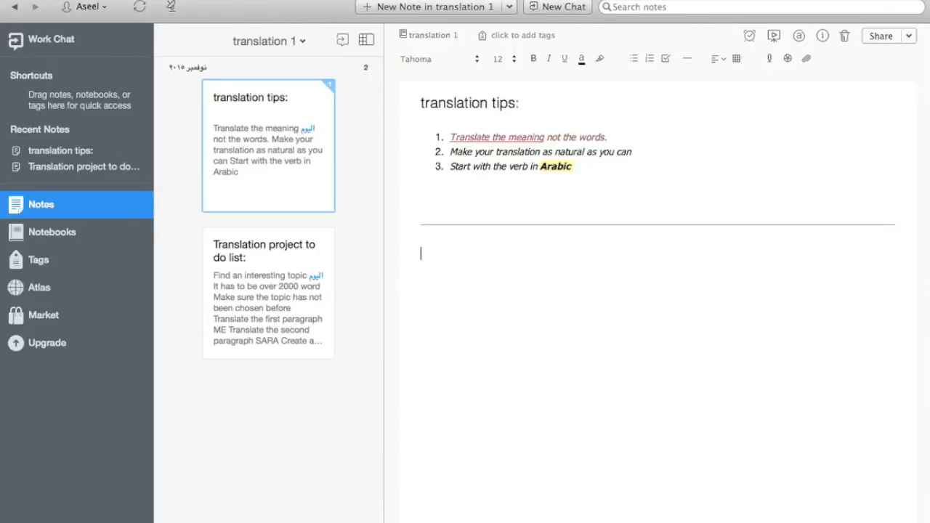
{"action": "left_click", "coordinate": [662, 170]}
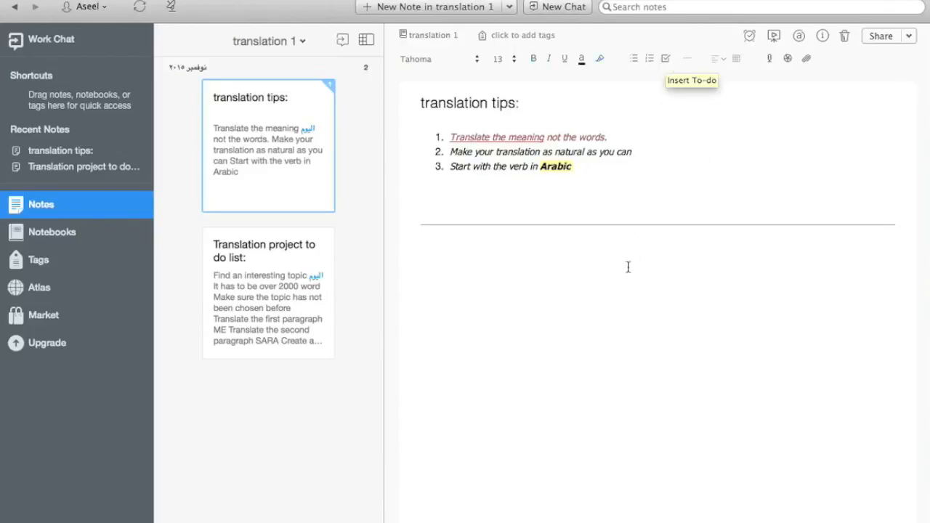
- Write "This I like in Evernote" below the horizontal line and remove its underline
{"action": "left_click", "coordinate": [624, 237]}
{"action": "left_click", "coordinate": [600, 269]}
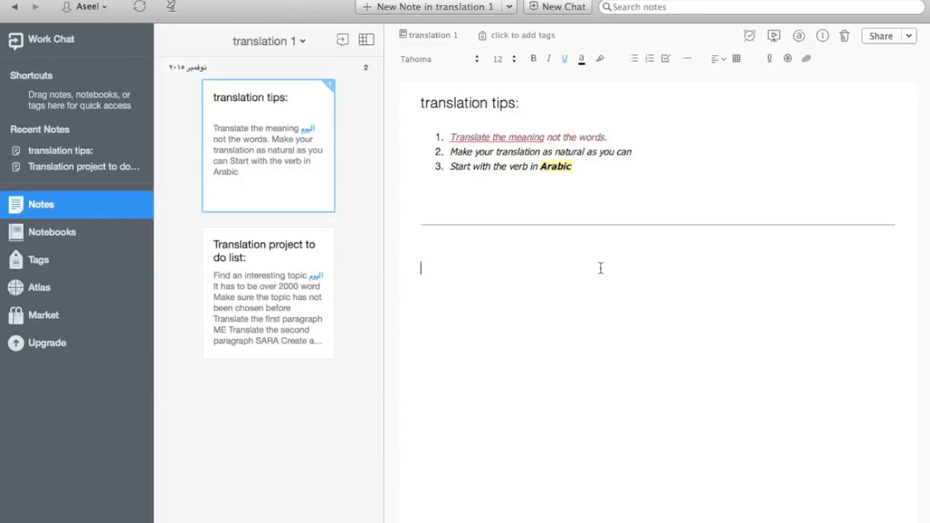
{"action": "type", "text": "This I like in ever"}
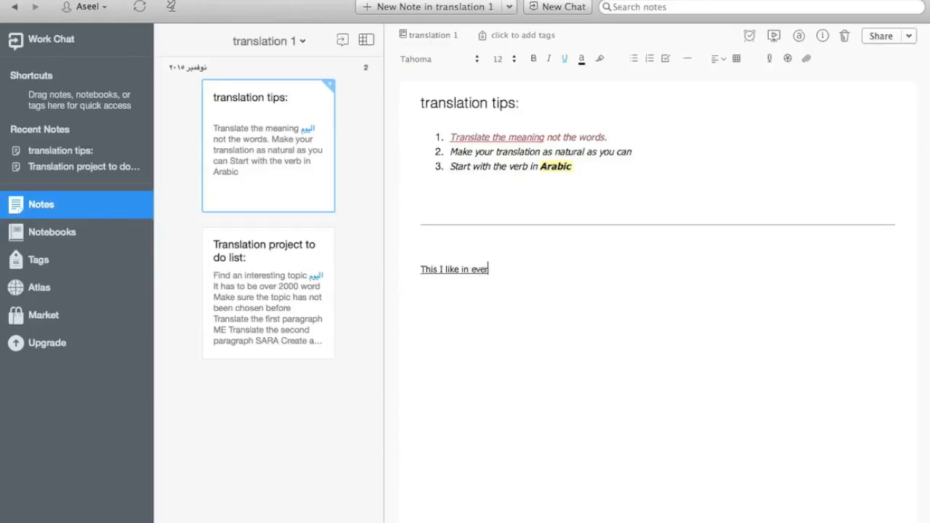
{"action": "type", "text": "note"}
{"action": "left_click_drag", "start_coordinate": [510, 270], "coordinate": [405, 269]}
{"action": "left_click", "coordinate": [565, 60]}
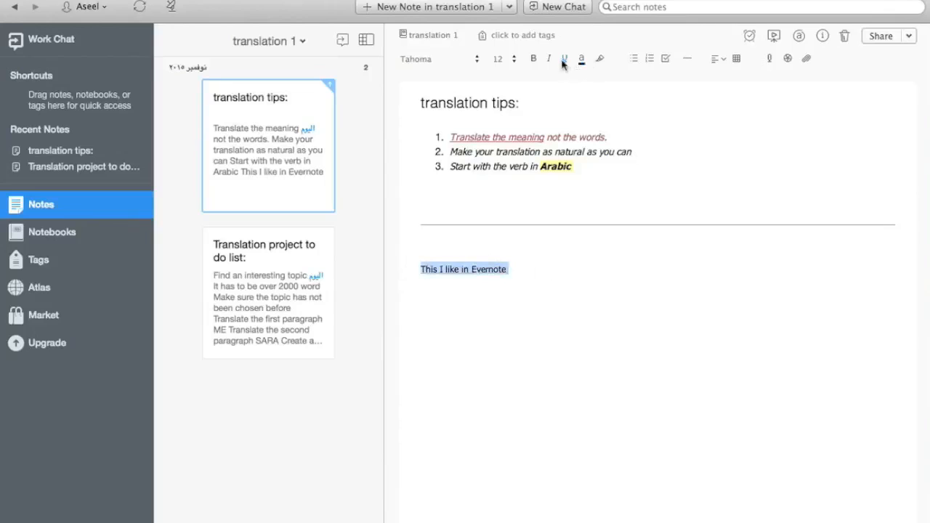
{"action": "left_click", "coordinate": [542, 290]}
- Center the line "This I like in Evernote" and set its font size to 24
{"action": "left_click_drag", "start_coordinate": [515, 271], "coordinate": [416, 275]}
{"action": "left_click", "coordinate": [717, 61]}
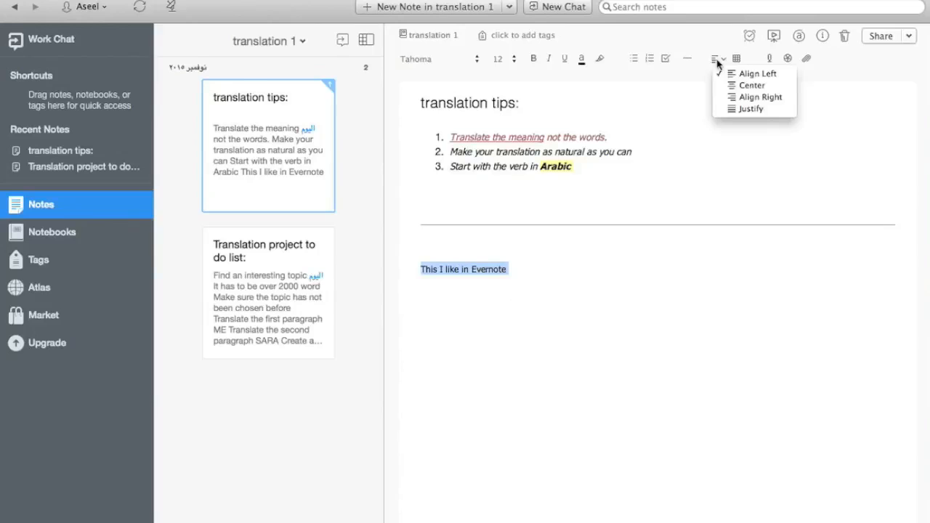
{"action": "left_click", "coordinate": [749, 85]}
{"action": "left_click", "coordinate": [499, 62]}
{"action": "left_click", "coordinate": [499, 105]}
- Add a colon to the centered heading and write "it's free", "it's easy to use" and "it's for everyone" on separate lines below it
{"action": "left_click", "coordinate": [740, 277]}
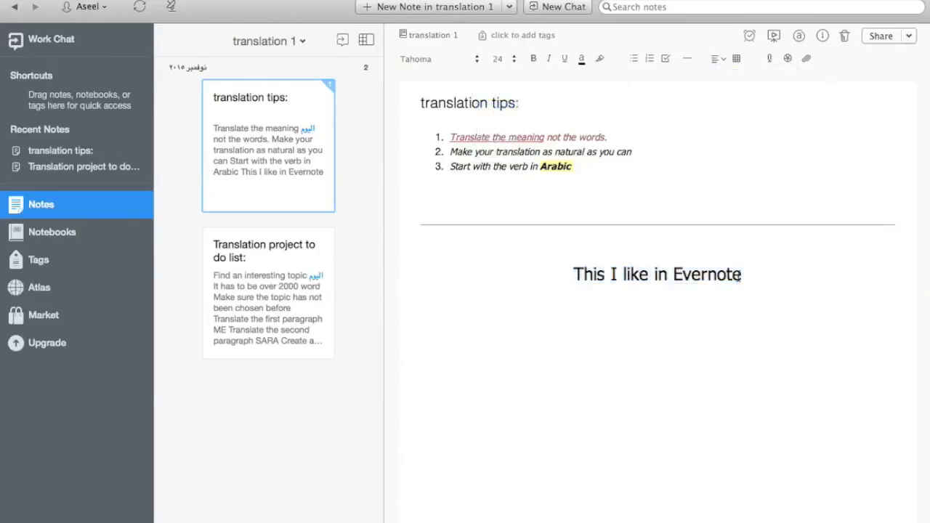
{"action": "type", "text": ":"}
{"action": "key", "text": "Return"}
{"action": "key", "text": "Return"}
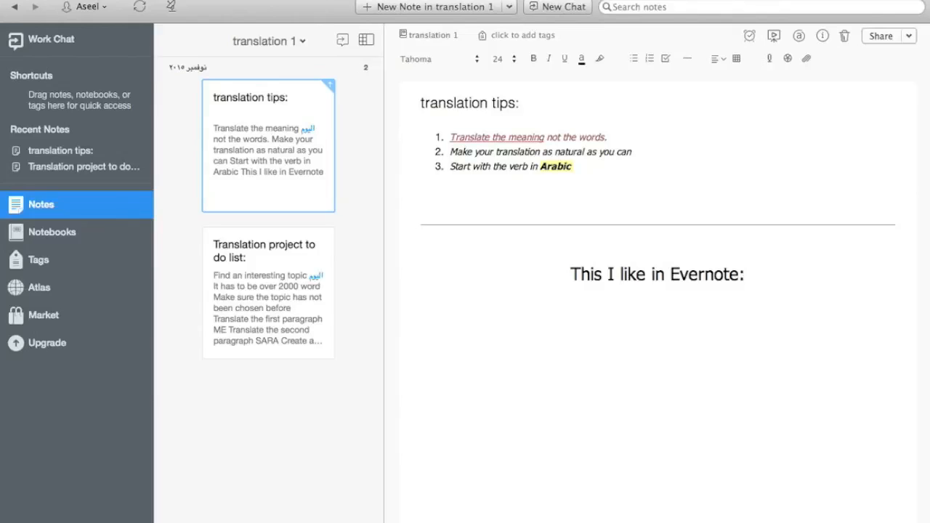
{"action": "type", "text": "it's free"}
{"action": "key", "text": "Return"}
{"action": "type", "text": "it's easy to use"}
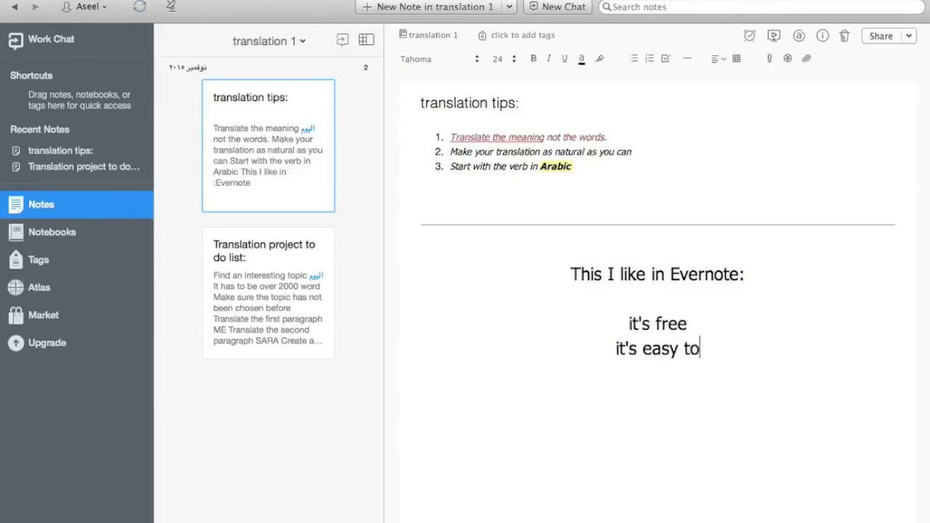
{"action": "key", "text": "Return"}
{"action": "type", "text": "it's for everyone"}
- Left-align the three lines below the Evernote heading and turn them into a bulleted list
{"action": "left_click_drag", "start_coordinate": [725, 371], "coordinate": [619, 326]}
{"action": "left_click", "coordinate": [716, 58]}
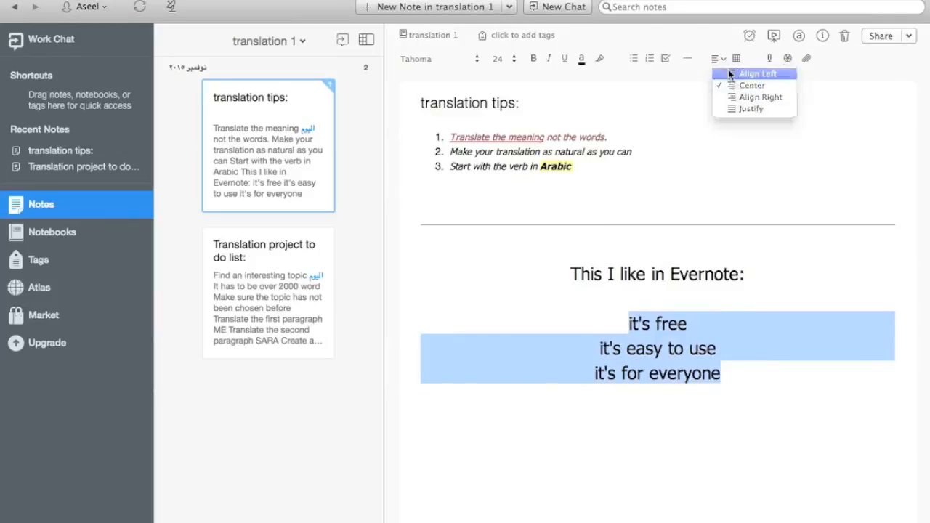
{"action": "left_click", "coordinate": [756, 74]}
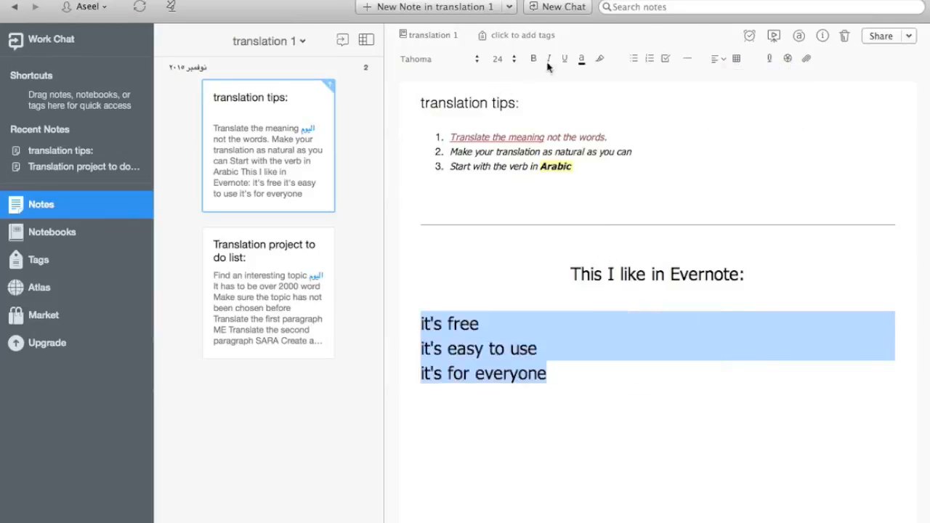
{"action": "left_click", "coordinate": [636, 61]}
{"action": "left_click", "coordinate": [513, 329]}
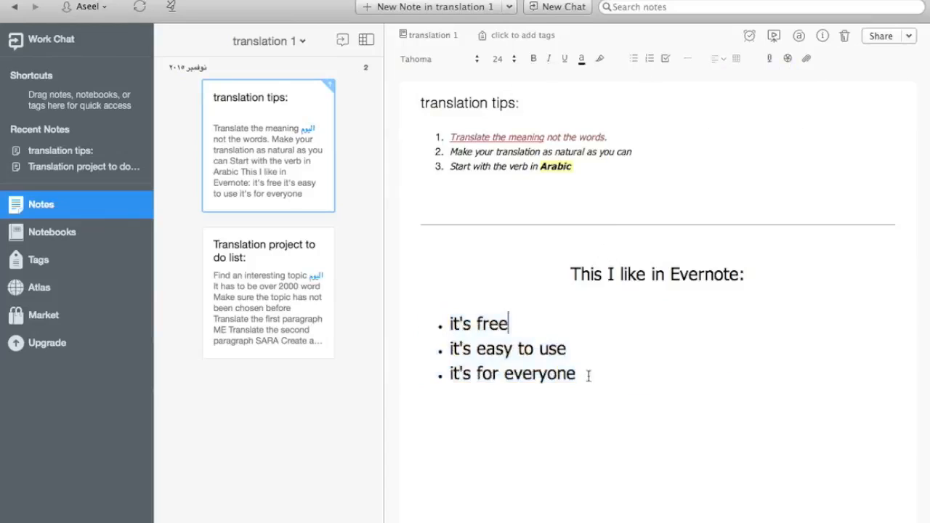
- Set the font size of the three bulleted lines to 13
{"action": "left_click_drag", "start_coordinate": [586, 373], "coordinate": [422, 312]}
{"action": "left_click", "coordinate": [498, 59]}
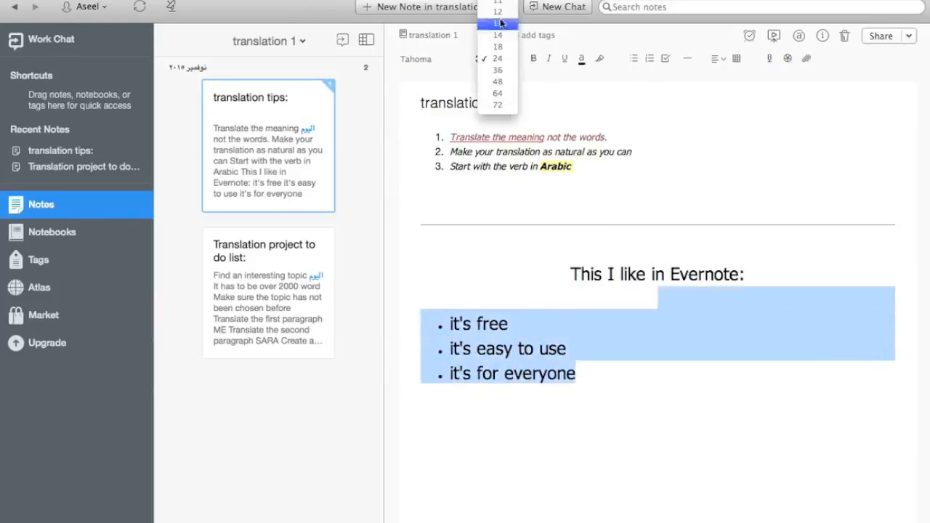
{"action": "left_click", "coordinate": [498, 23]}
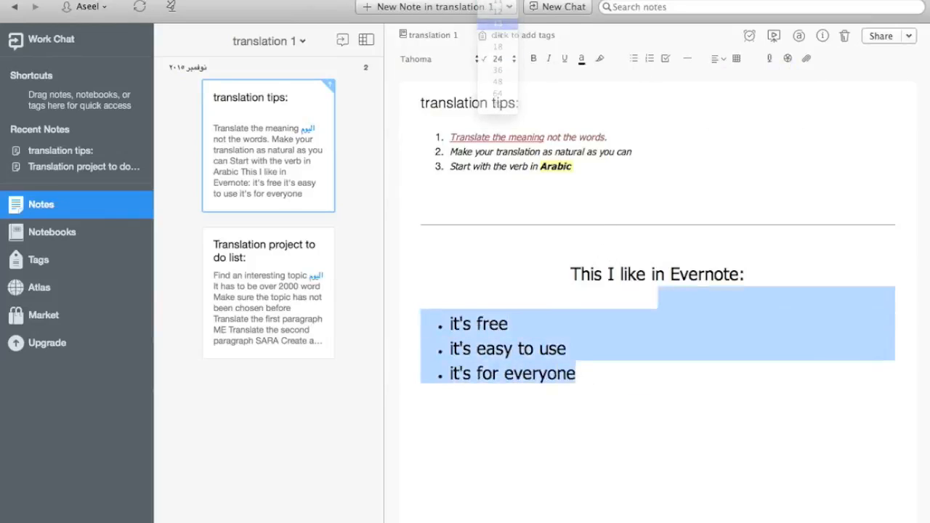
{"action": "left_click", "coordinate": [574, 351]}
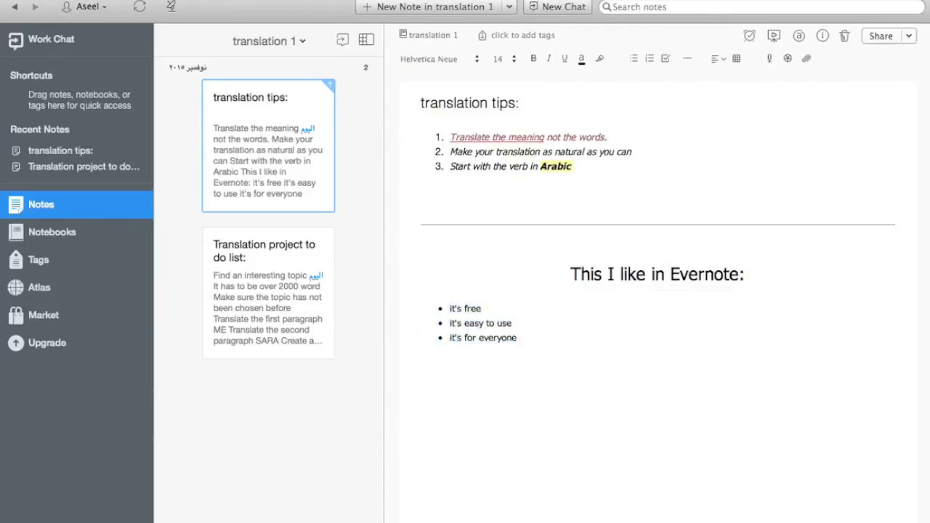
- Add the line "new words:" between the numbered tips and the horizontal line, with blank lines around it
{"action": "left_click", "coordinate": [615, 180]}
{"action": "key", "text": "Return"}
{"action": "key", "text": "Return"}
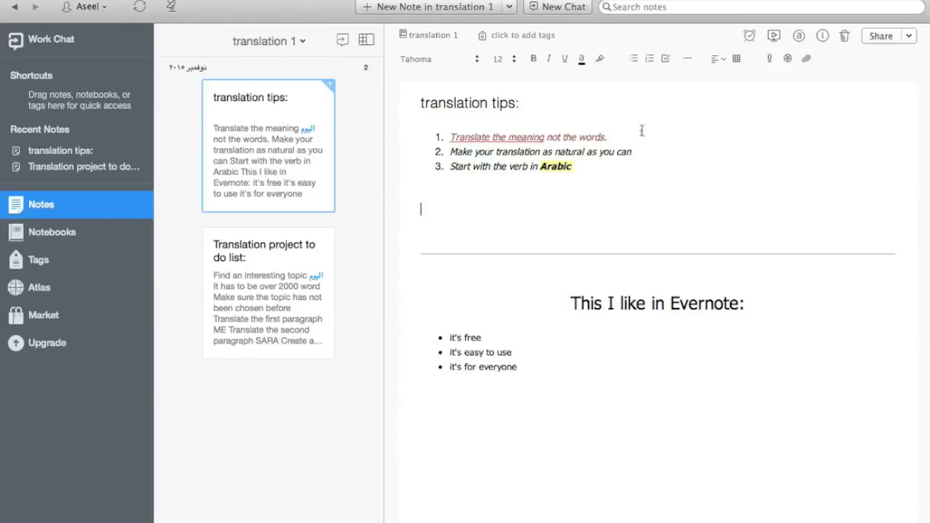
{"action": "type", "text": "new words:"}
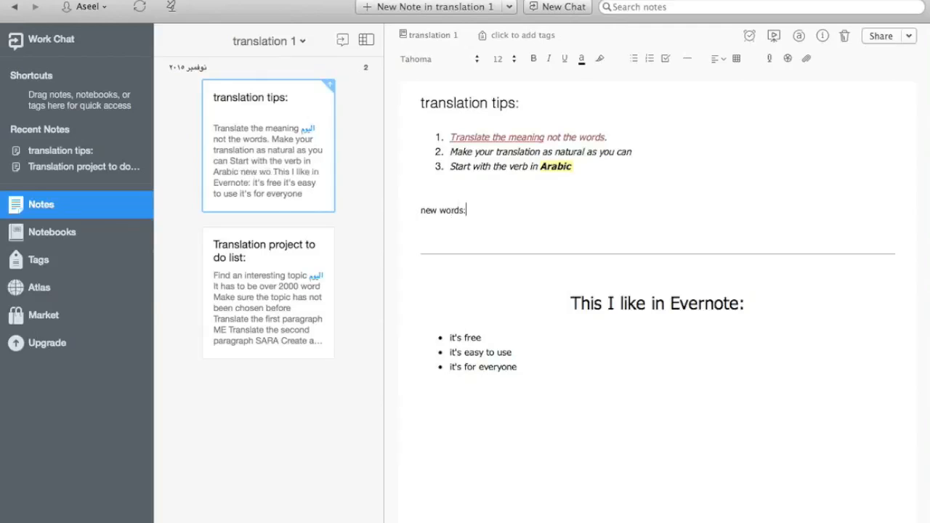
{"action": "key", "text": "Return"}
{"action": "key", "text": "Return"}
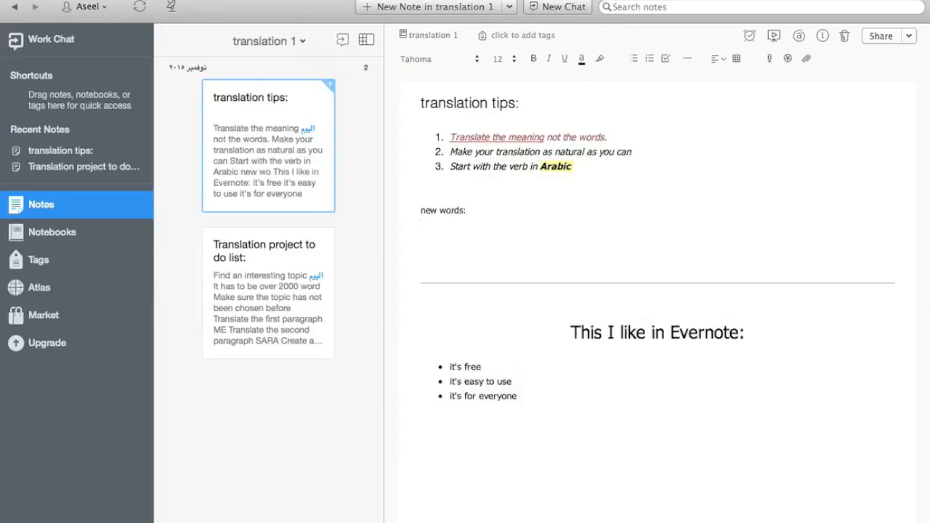
- Insert a table of two columns and six rows under "new words:" and head its columns "word" and "meaning"
{"action": "left_click", "coordinate": [737, 59]}
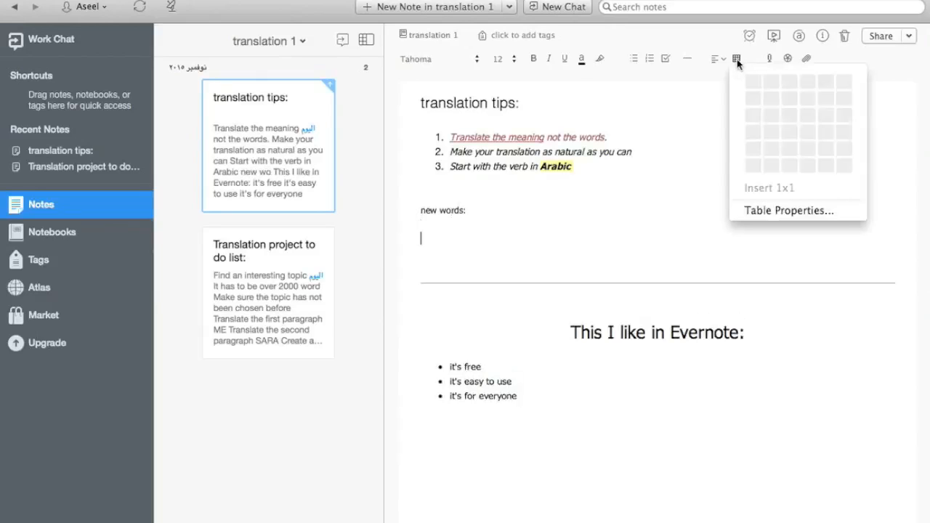
{"action": "left_click", "coordinate": [769, 168]}
{"action": "type", "text": "word"}
{"action": "left_click", "coordinate": [677, 268]}
{"action": "type", "text": "meaning"}
- Fill the table's second row with "work" and its Arabic meaning "عمل"
{"action": "left_click", "coordinate": [546, 294]}
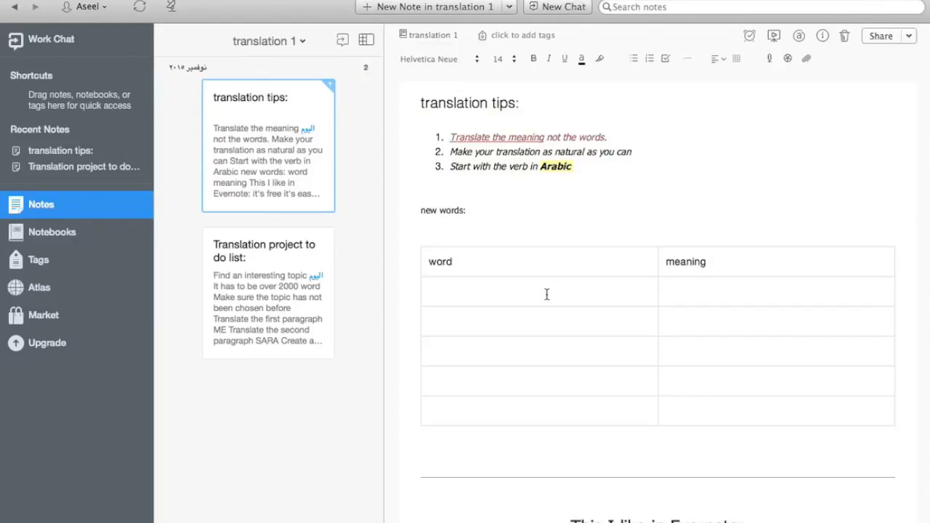
{"action": "type", "text": "word"}
{"action": "key", "text": "BackSpace"}
{"action": "left_click", "coordinate": [707, 299]}
{"action": "type", "text": "ع"}
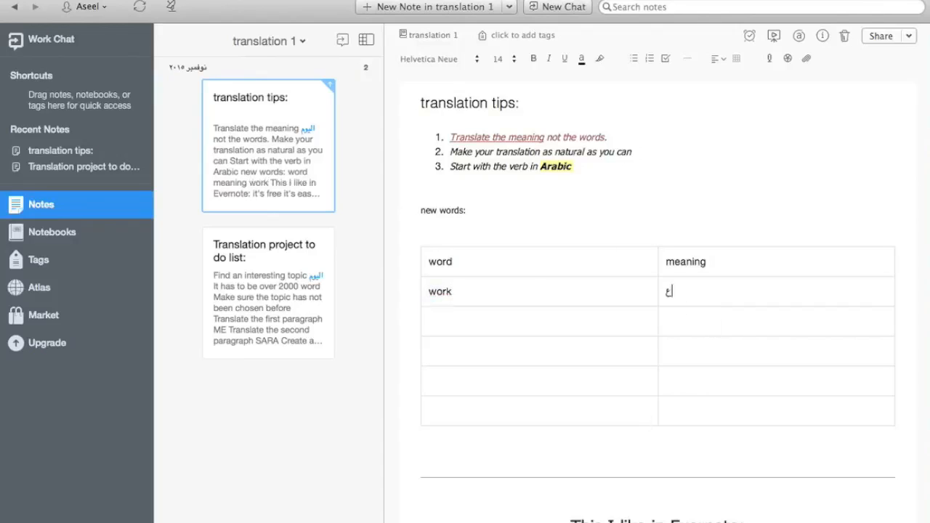
{"action": "type", "text": "مل"}
{"action": "left_click", "coordinate": [556, 325]}
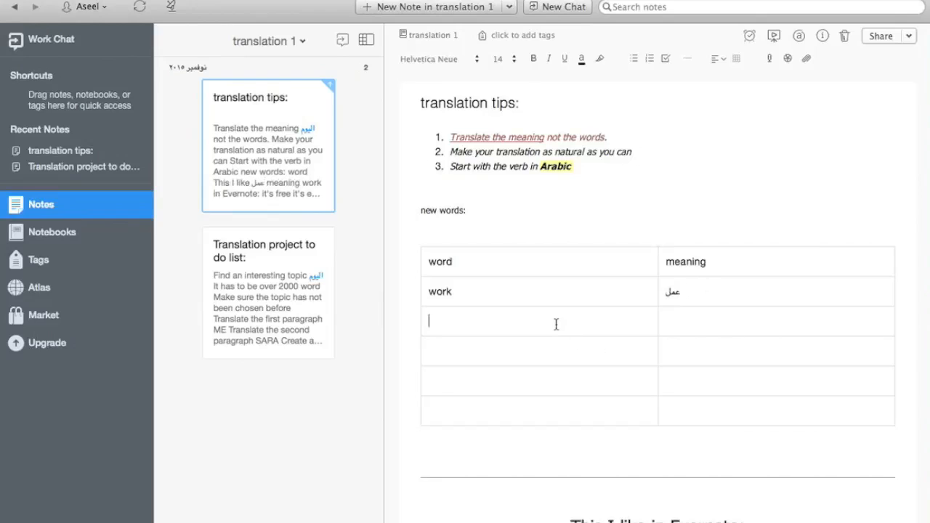
{"action": "left_click", "coordinate": [567, 231]}
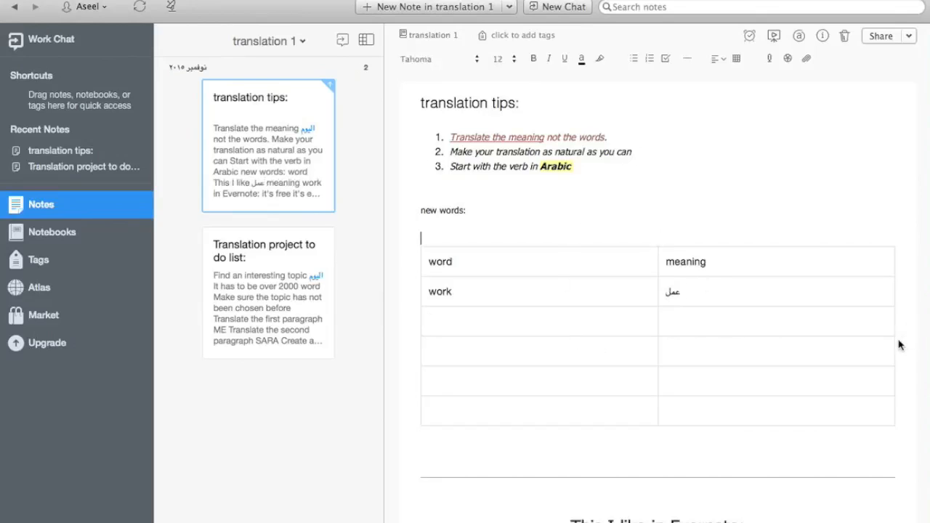
{"action": "scroll", "coordinate": [900, 349], "scroll_direction": "down", "scroll_amount": 2}
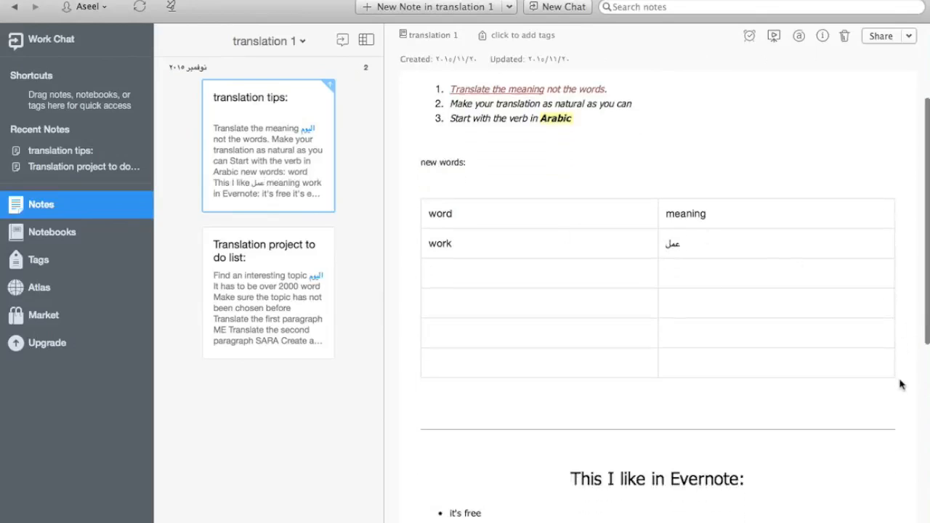
{"action": "left_click", "coordinate": [879, 393]}
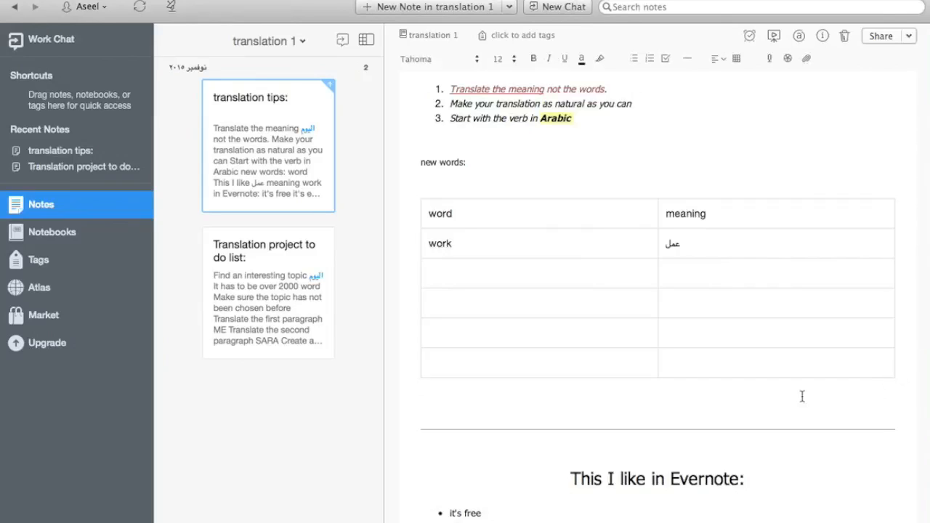
- Delete the vocabulary table and the "new words:" line above it from the translation tips note
{"action": "key", "text": "BackSpace"}
{"action": "key", "text": "BackSpace"}
{"action": "key", "text": "BackSpace"}
{"action": "key", "text": "BackSpace"}
{"action": "key", "text": "BackSpace"}
{"action": "key", "text": "BackSpace"}
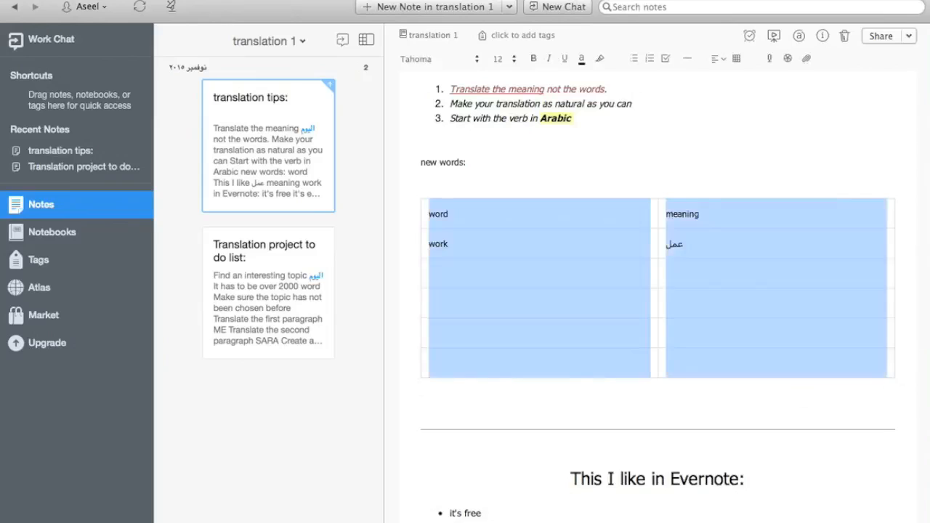
{"action": "key", "text": "BackSpace"}
{"action": "key", "text": "BackSpace"}
{"action": "key", "text": "BackSpace"}
{"action": "key", "text": "BackSpace"}
{"action": "key", "text": "BackSpace"}
{"action": "key", "text": "BackSpace"}
{"action": "key", "text": "BackSpace"}
{"action": "key", "text": "BackSpace"}
{"action": "key", "text": "BackSpace"}
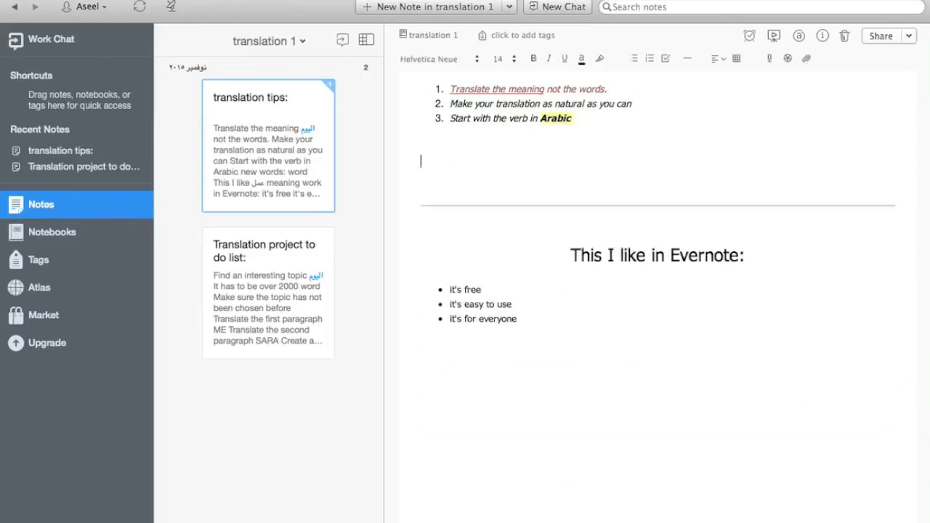
- Record a short audio clip and save it in the note below the numbered tips
{"action": "scroll", "coordinate": [589, 186], "scroll_direction": "up", "scroll_amount": 2}
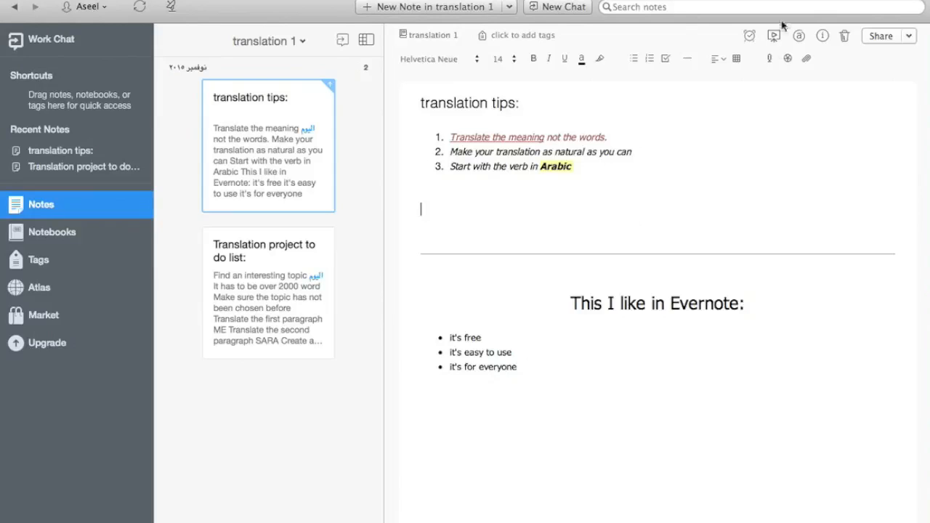
{"action": "left_click", "coordinate": [770, 58]}
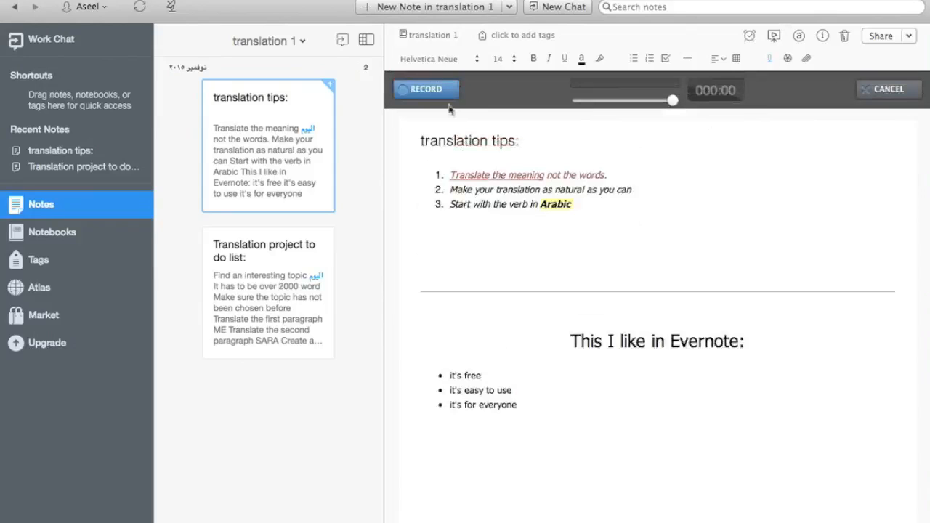
{"action": "left_click", "coordinate": [425, 90]}
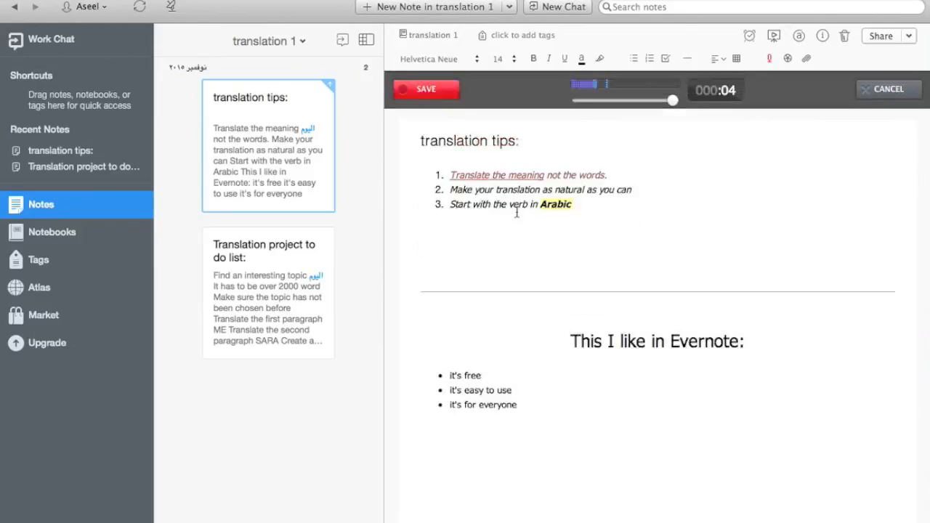
{"action": "left_click", "coordinate": [430, 90]}
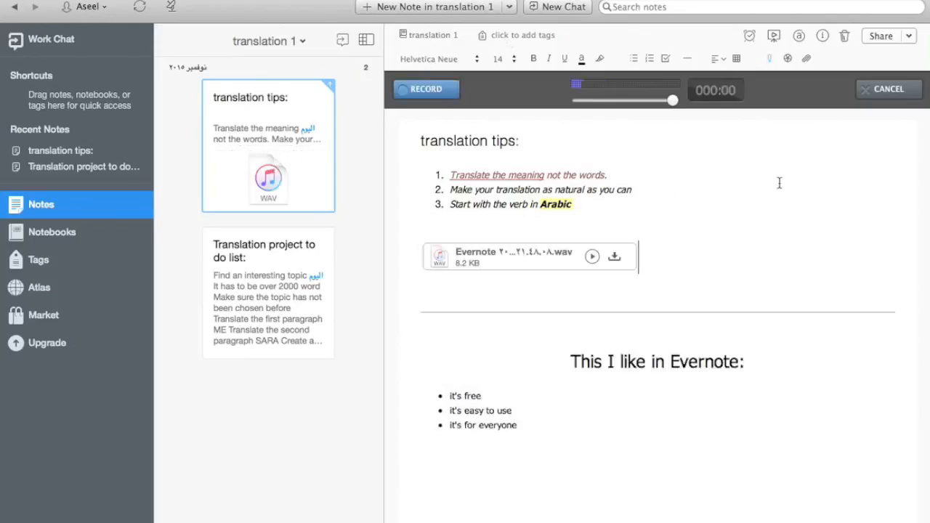
- Open the recorded audio clip in the player, then close it and delete the clip from the note
{"action": "left_click", "coordinate": [592, 256]}
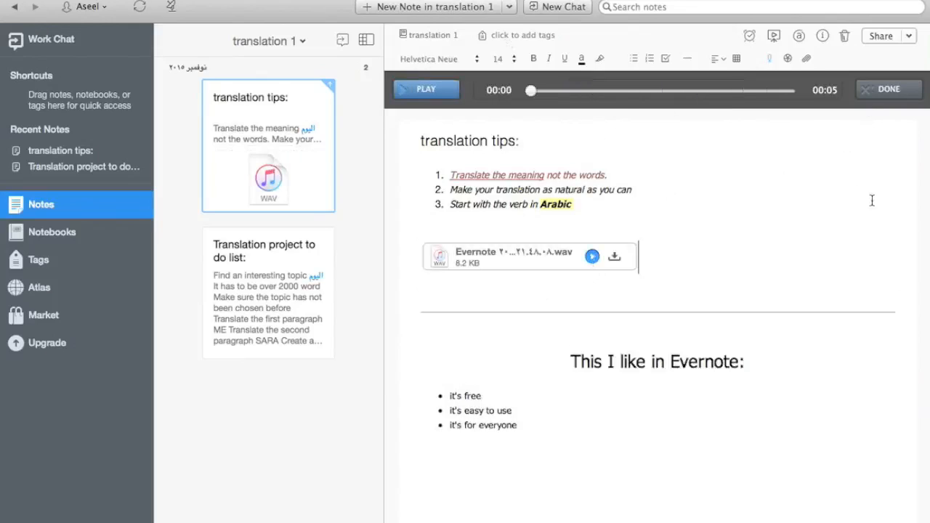
{"action": "left_click", "coordinate": [888, 89]}
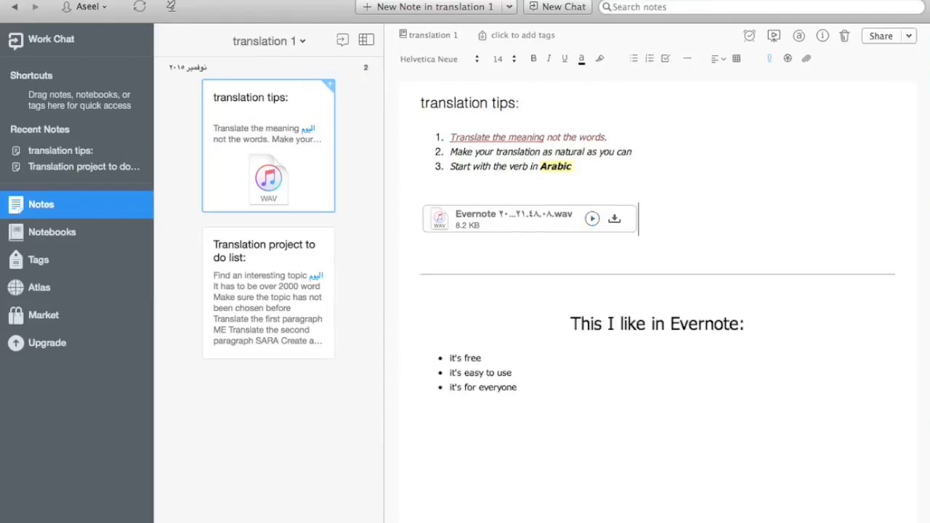
{"action": "key", "text": "BackSpace"}
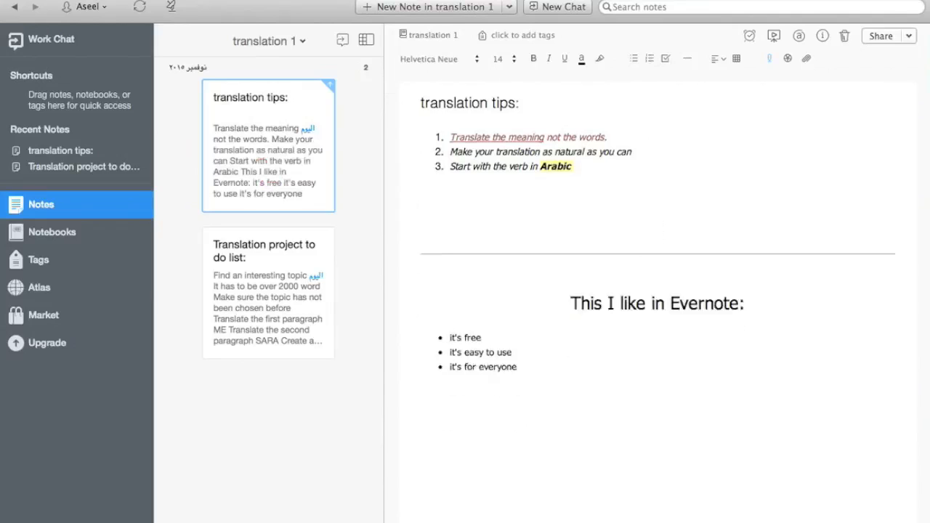
- Add two blank lines below the heading "This I like in Evernote:" and open and dismiss the camera snapshot dialog
{"action": "scroll", "coordinate": [688, 216], "scroll_direction": "down", "scroll_amount": 2}
{"action": "left_click", "coordinate": [765, 268]}
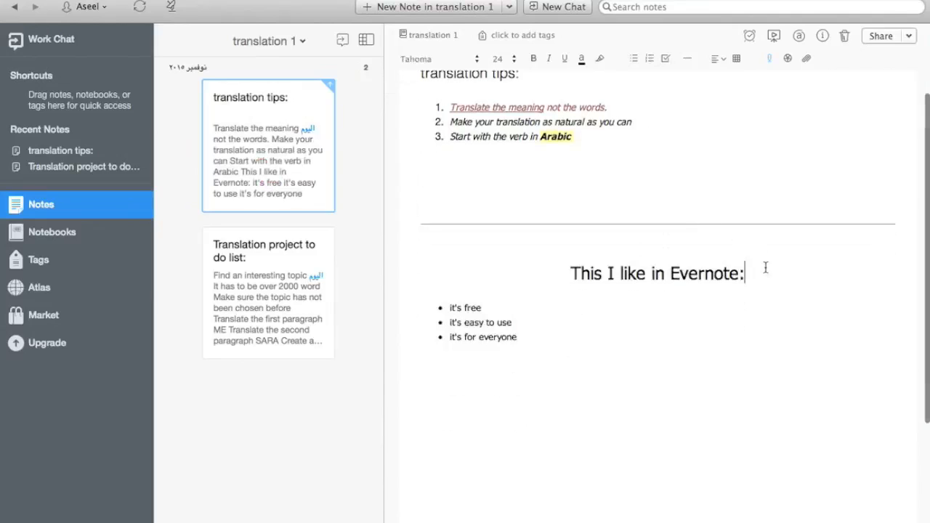
{"action": "key", "text": "Return"}
{"action": "key", "text": "Return"}
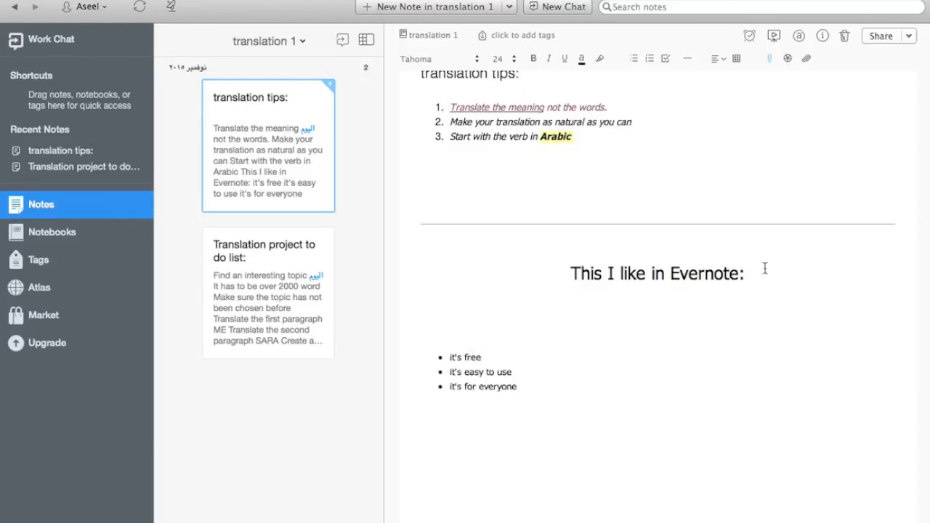
{"action": "left_click", "coordinate": [788, 60]}
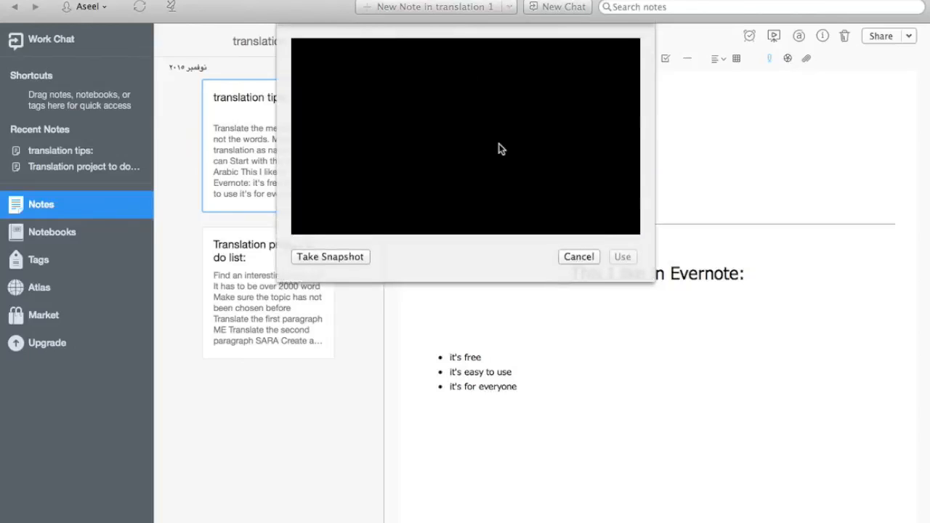
{"action": "left_click", "coordinate": [581, 259]}
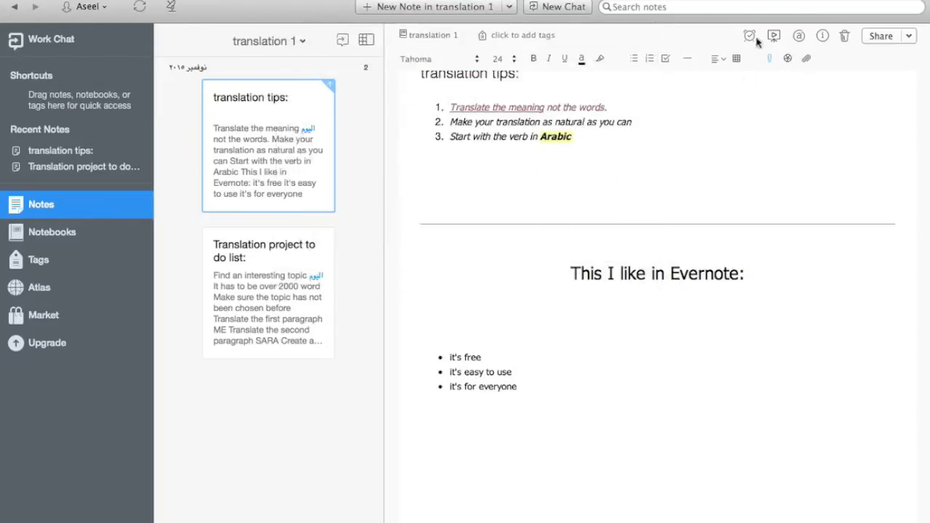
- Attach the image file hero_evernote.png below the heading "This I like in Evernote:"
{"action": "left_click", "coordinate": [805, 59]}
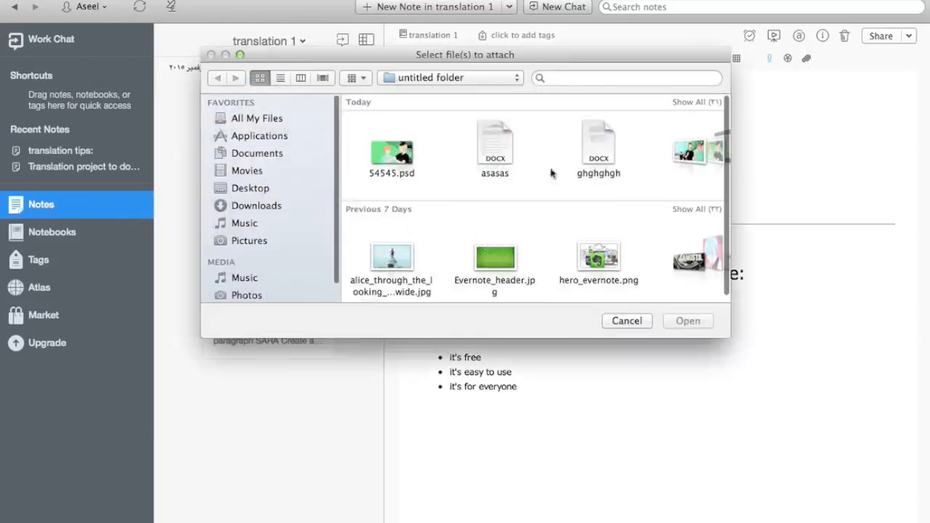
{"action": "double_click", "coordinate": [599, 258]}
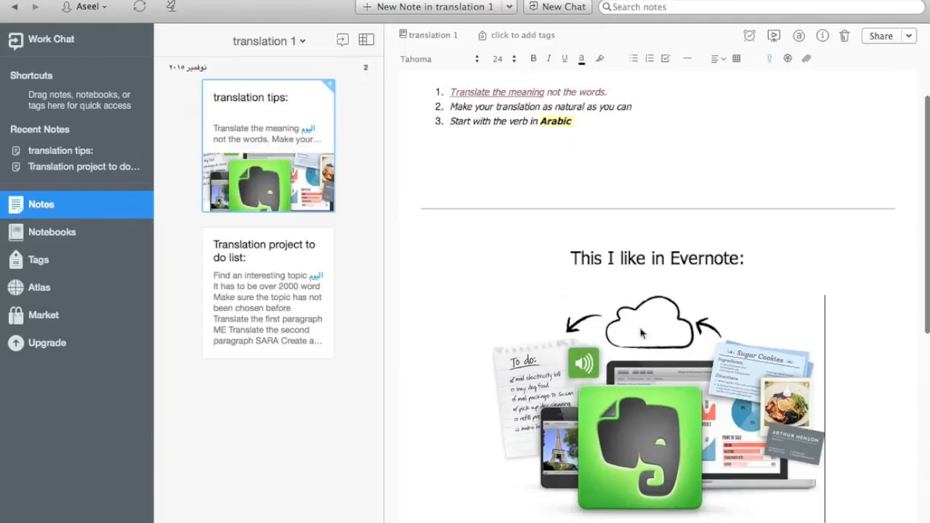
{"action": "scroll", "coordinate": [733, 274], "scroll_direction": "down", "scroll_amount": 3}
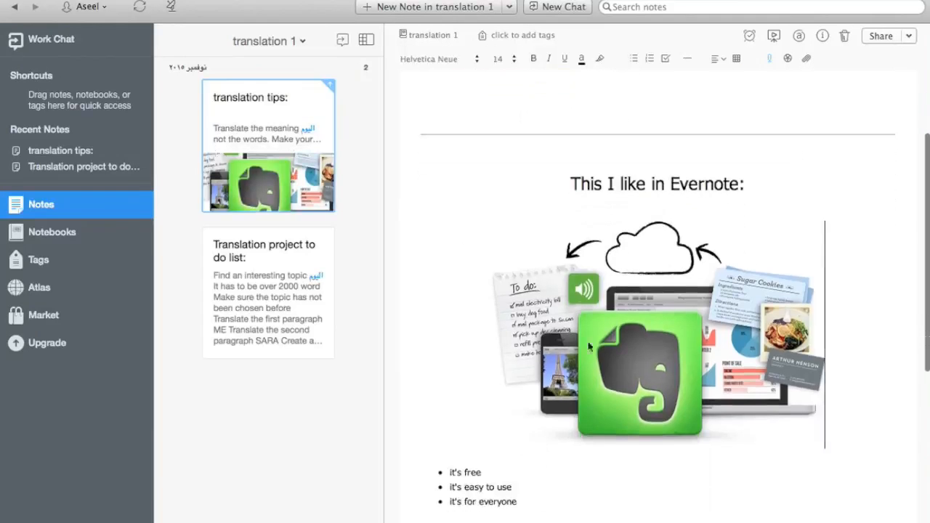
{"action": "scroll", "coordinate": [623, 290], "scroll_direction": "down", "scroll_amount": 4}
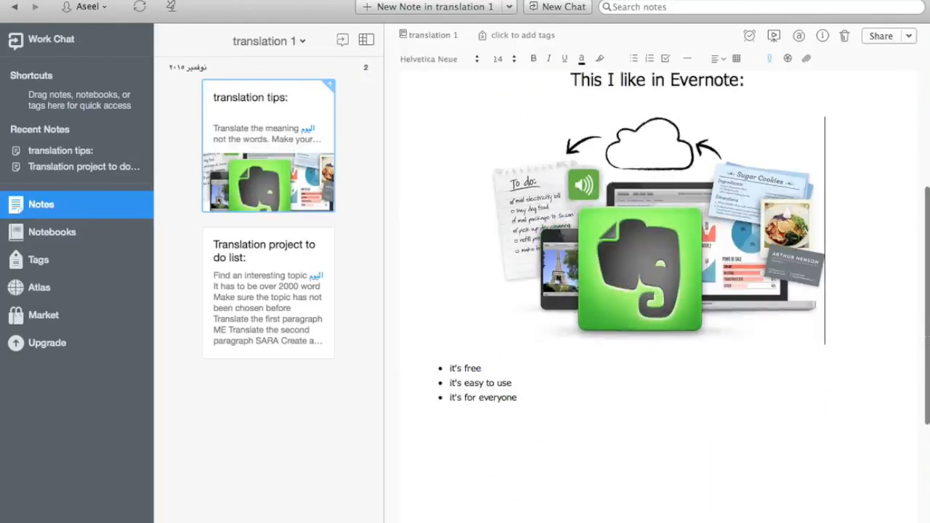
{"action": "scroll", "coordinate": [640, 385], "scroll_direction": "up", "scroll_amount": 2}
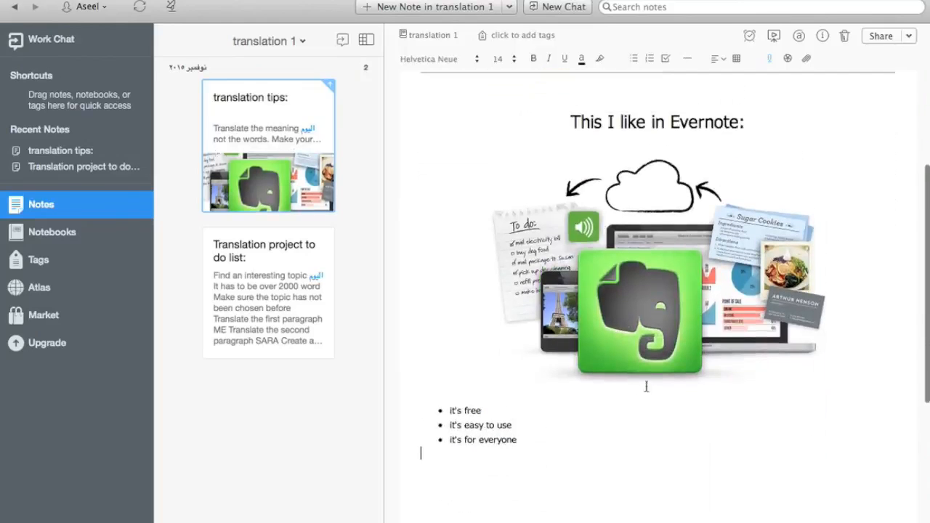
{"action": "left_click", "coordinate": [563, 429]}
{"action": "left_click", "coordinate": [534, 463]}
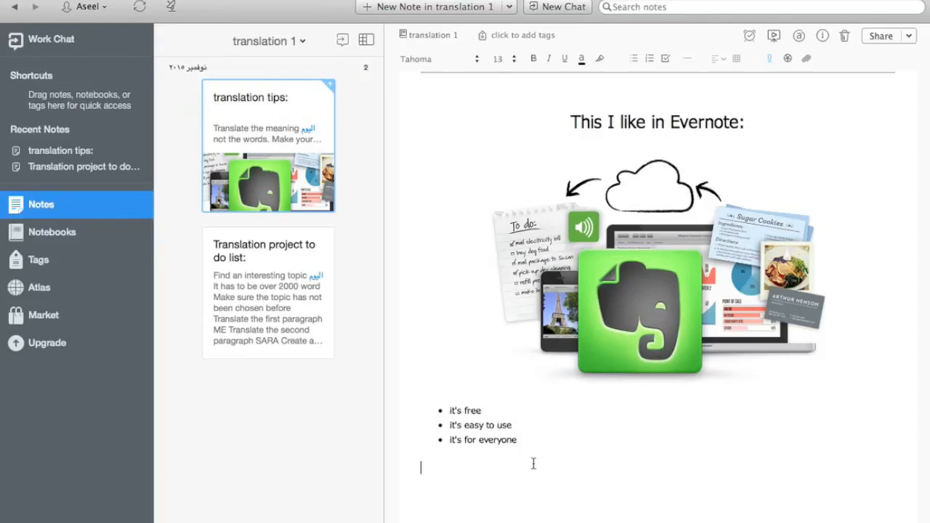
{"action": "scroll", "coordinate": [726, 290], "scroll_direction": "up", "scroll_amount": 5}
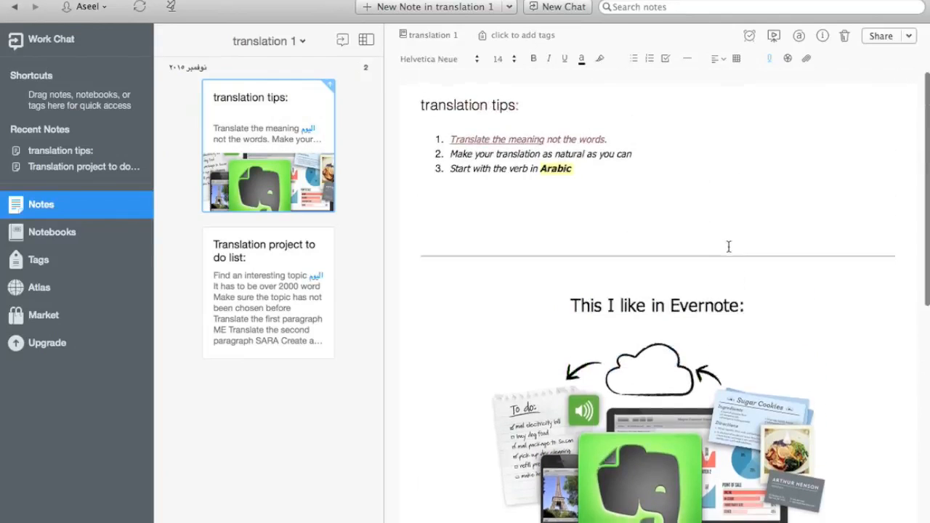
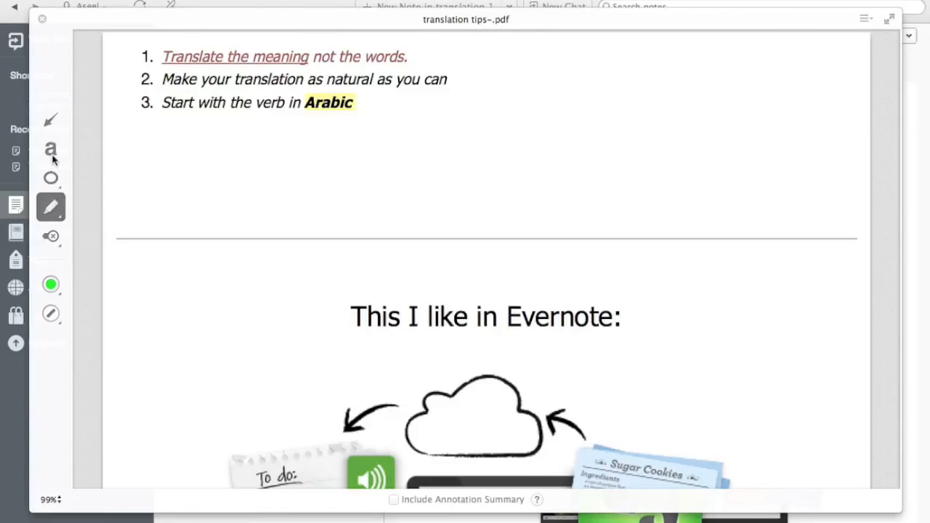
- Draw a green arrow in the annotated PDF pointing at the end of the heading "This I like in Evernote:"
{"action": "left_click", "coordinate": [51, 120]}
{"action": "left_click_drag", "start_coordinate": [427, 102], "coordinate": [402, 124]}
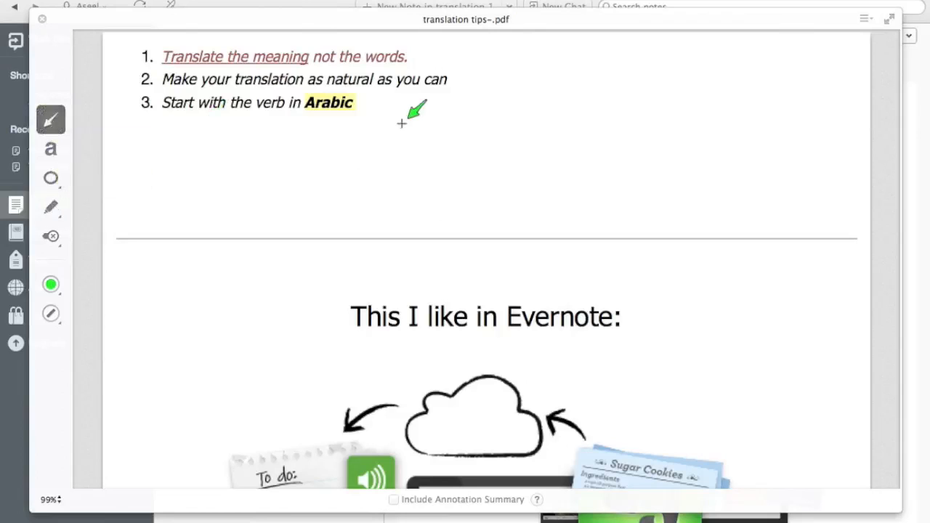
{"action": "left_click_drag", "start_coordinate": [709, 292], "coordinate": [629, 317]}
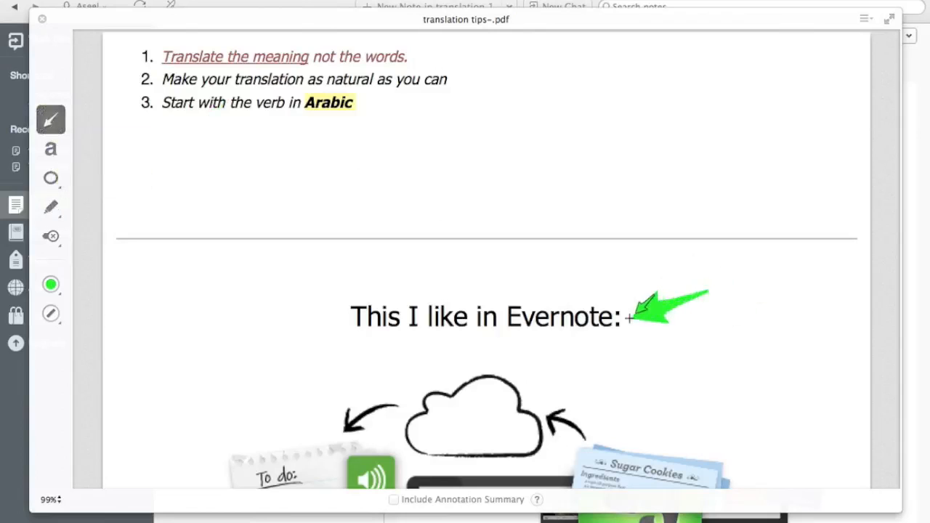
- Add the green text annotation "Evernote" in the empty area between the numbered tips and the horizontal line
{"action": "left_click", "coordinate": [58, 153]}
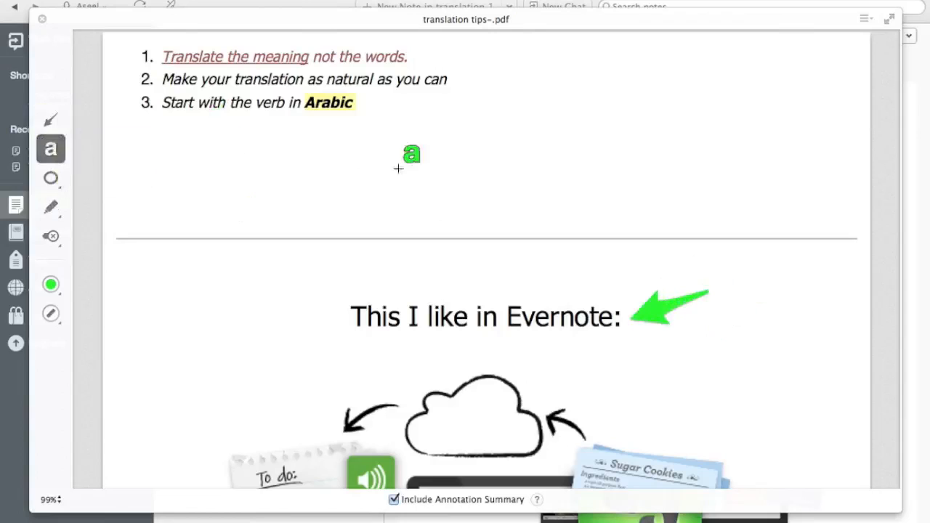
{"action": "left_click", "coordinate": [421, 181]}
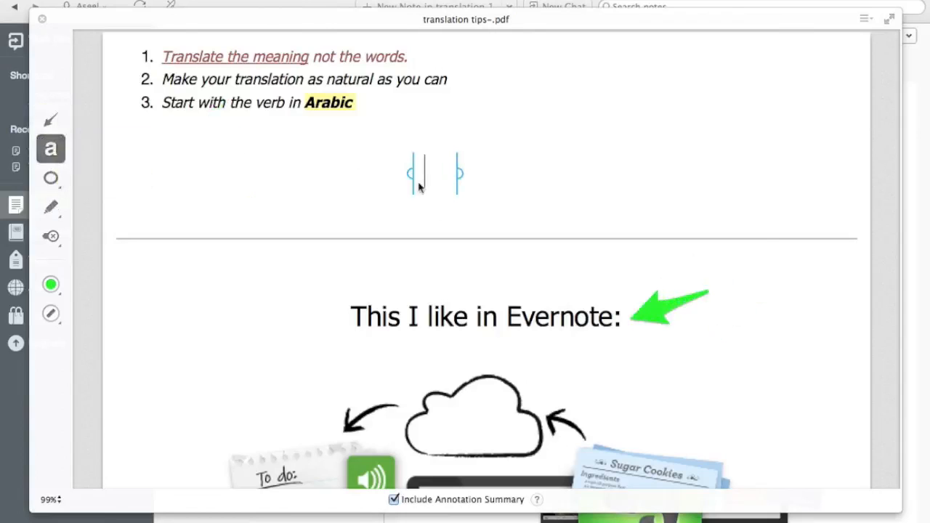
{"action": "type", "text": "ثدثق"}
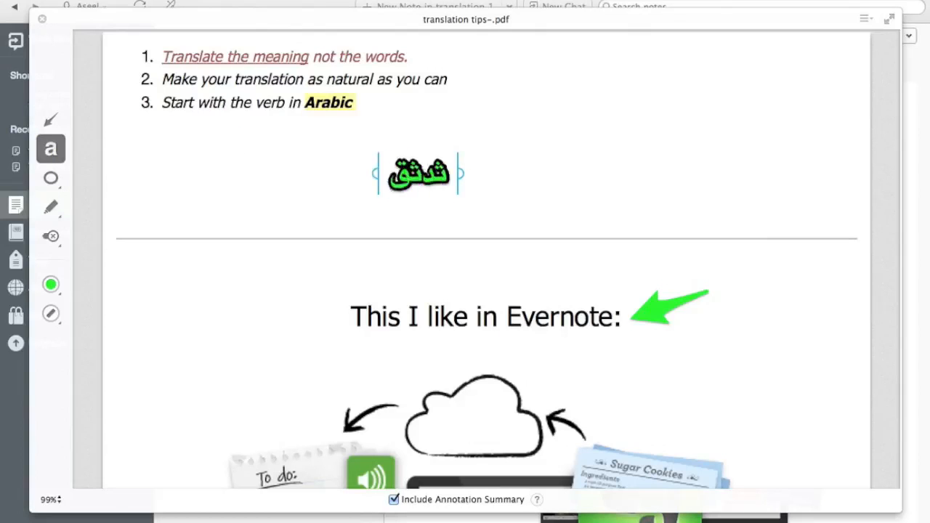
{"action": "key", "text": "BackSpace"}
{"action": "key", "text": "BackSpace"}
{"action": "key", "text": "BackSpace"}
{"action": "key", "text": "BackSpace"}
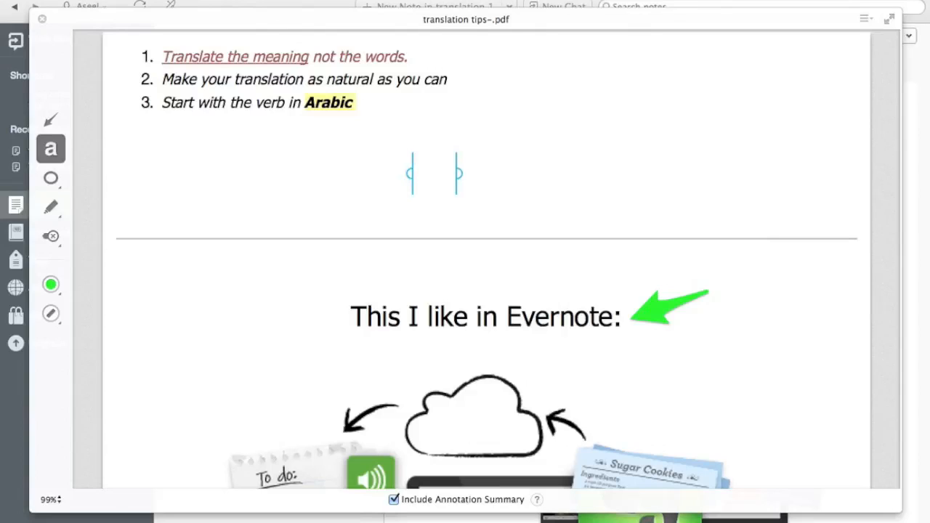
{"action": "type", "text": "Ever"}
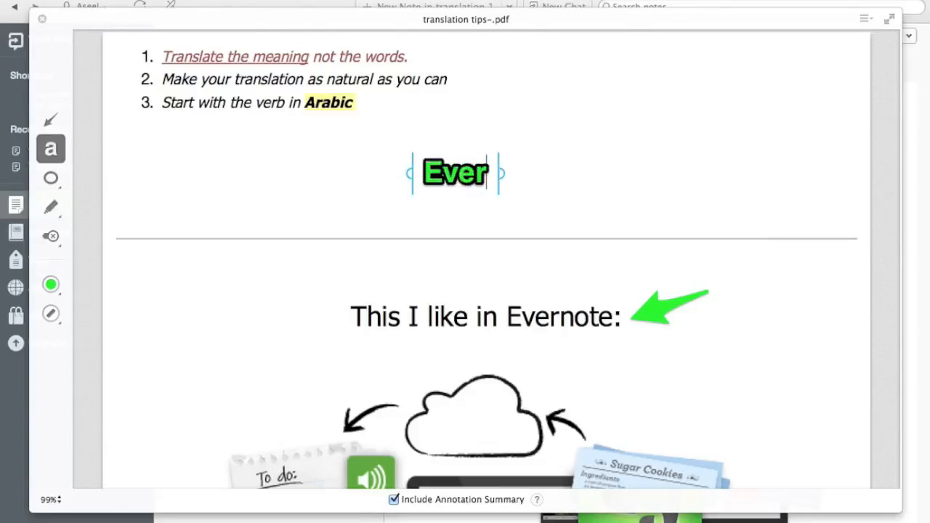
{"action": "type", "text": "note"}
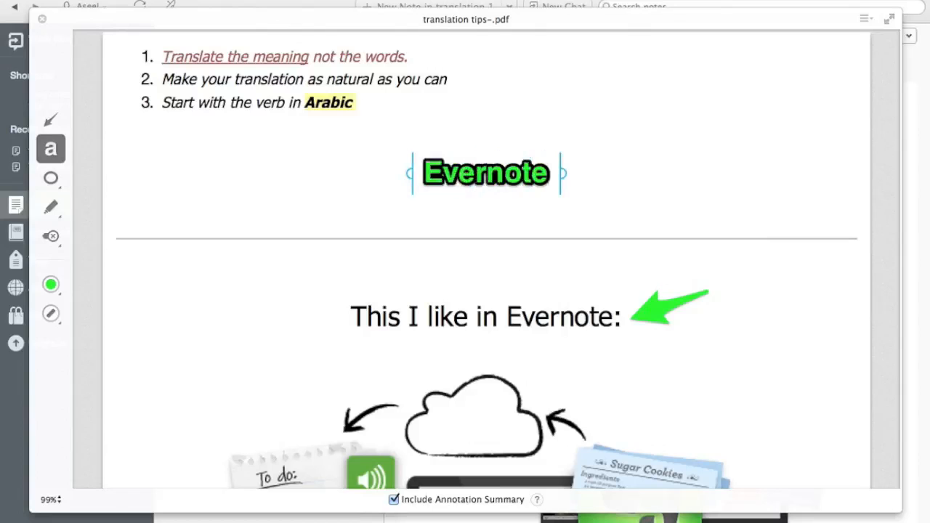
{"action": "left_click", "coordinate": [460, 222]}
- Enlarge the "Evernote" text annotation slightly and place it just above the left end of the horizontal line
{"action": "mouse_move", "coordinate": [463, 184]}
{"action": "left_mouse_down"}
{"action": "mouse_move", "coordinate": [303, 229]}
{"action": "mouse_move", "coordinate": [177, 222]}
{"action": "left_mouse_up"}
{"action": "mouse_move", "coordinate": [285, 239]}
{"action": "left_mouse_down"}
{"action": "mouse_move", "coordinate": [430, 282]}
{"action": "mouse_move", "coordinate": [474, 307]}
{"action": "mouse_move", "coordinate": [291, 201]}
{"action": "left_mouse_up"}
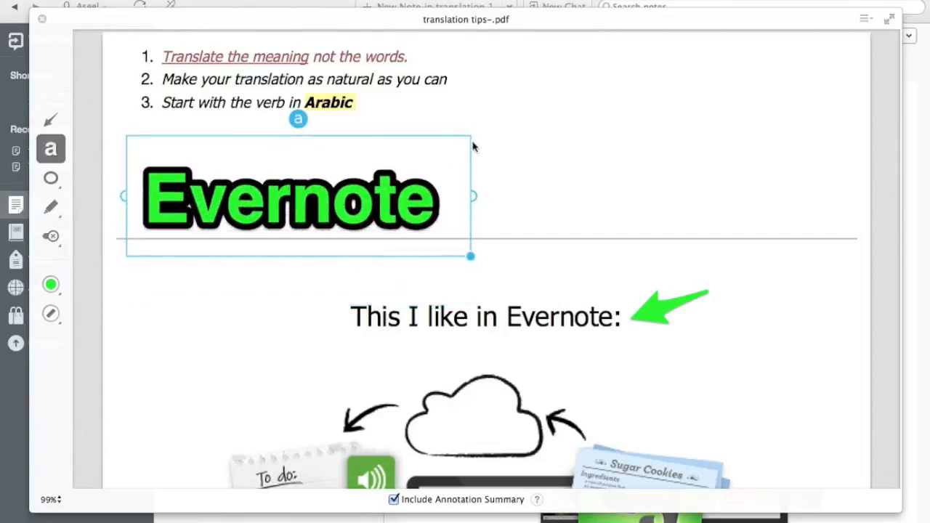
{"action": "left_click", "coordinate": [476, 145]}
{"action": "left_click", "coordinate": [345, 190]}
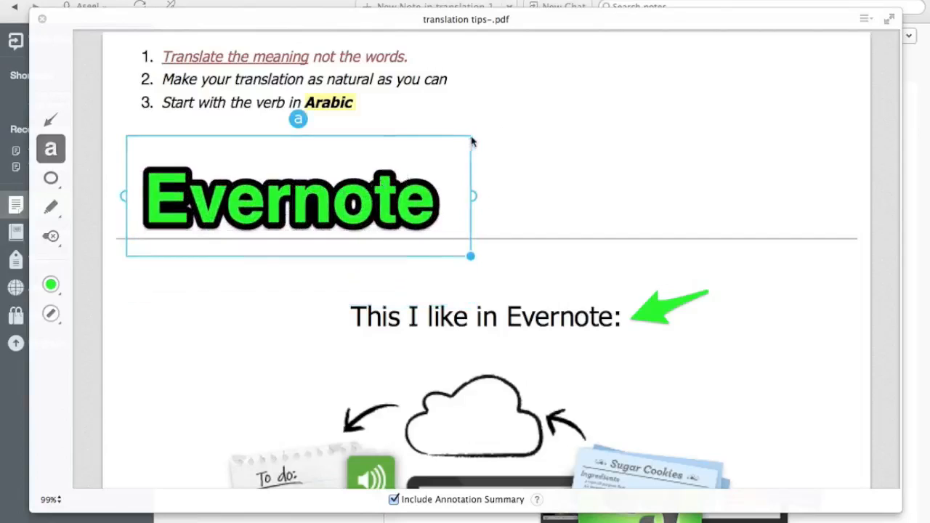
{"action": "left_click", "coordinate": [473, 143]}
{"action": "left_click", "coordinate": [383, 192]}
{"action": "mouse_move", "coordinate": [122, 196]}
{"action": "left_mouse_down"}
{"action": "mouse_move", "coordinate": [254, 204]}
{"action": "mouse_move", "coordinate": [119, 203]}
{"action": "left_mouse_up"}
{"action": "left_click_drag", "start_coordinate": [509, 257], "coordinate": [345, 197]}
{"action": "left_click_drag", "start_coordinate": [189, 165], "coordinate": [182, 197]}
{"action": "left_click", "coordinate": [263, 279]}
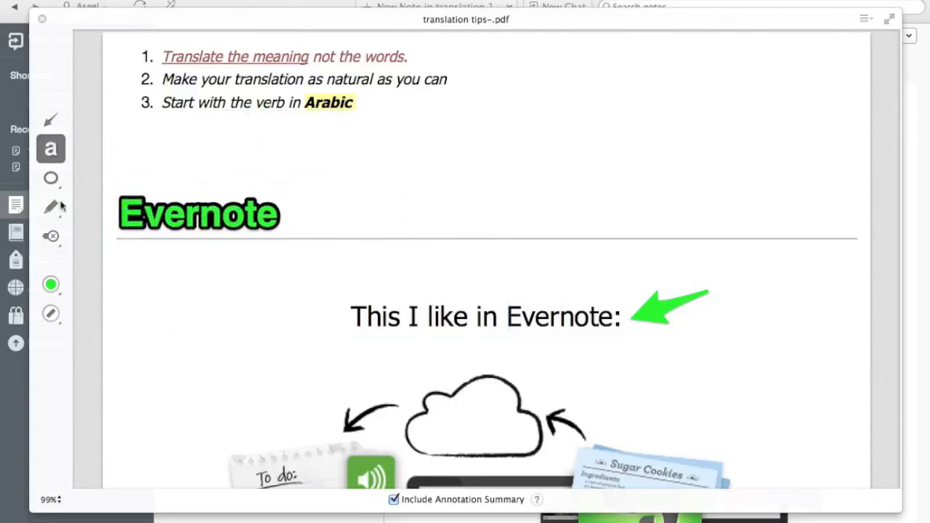
- Switch the shape tool to a rectangle and draw a green frame around the heading "This I like in Evernote:"
{"action": "left_click", "coordinate": [51, 178]}
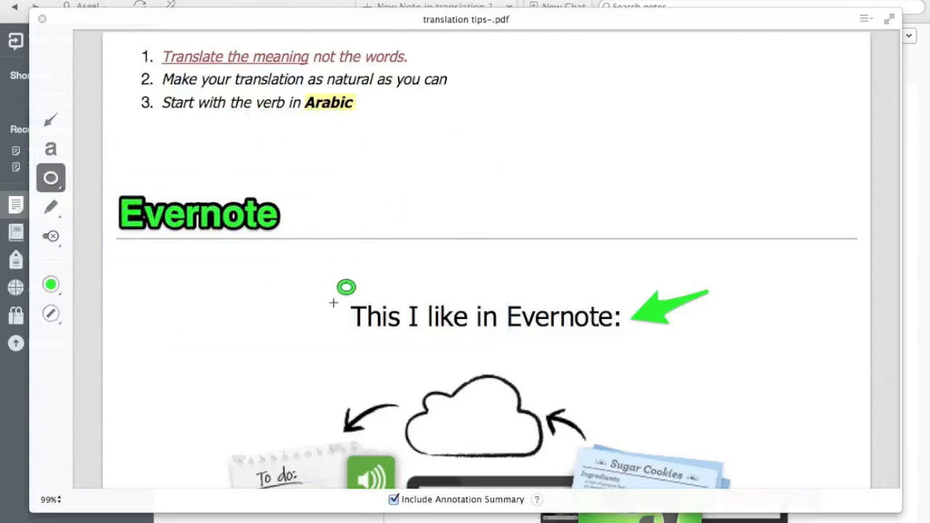
{"action": "left_click", "coordinate": [51, 178]}
{"action": "left_click", "coordinate": [53, 178]}
{"action": "left_click_drag", "start_coordinate": [347, 291], "coordinate": [631, 348]}
{"action": "scroll", "coordinate": [498, 204], "scroll_direction": "down", "scroll_amount": 2}
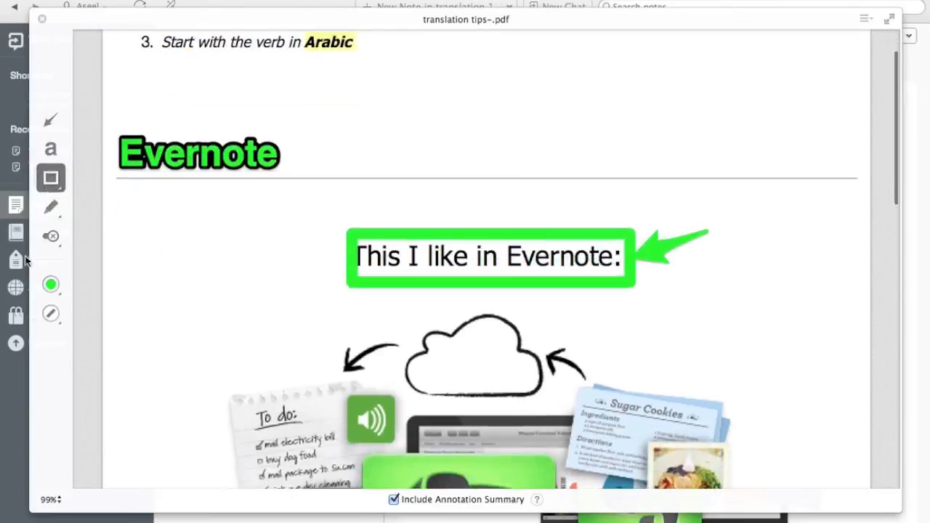
- Draw a green marker stroke across the second numbered tip and place a green check-mark stamp beside the "Evernote" text annotation
{"action": "left_click", "coordinate": [50, 207]}
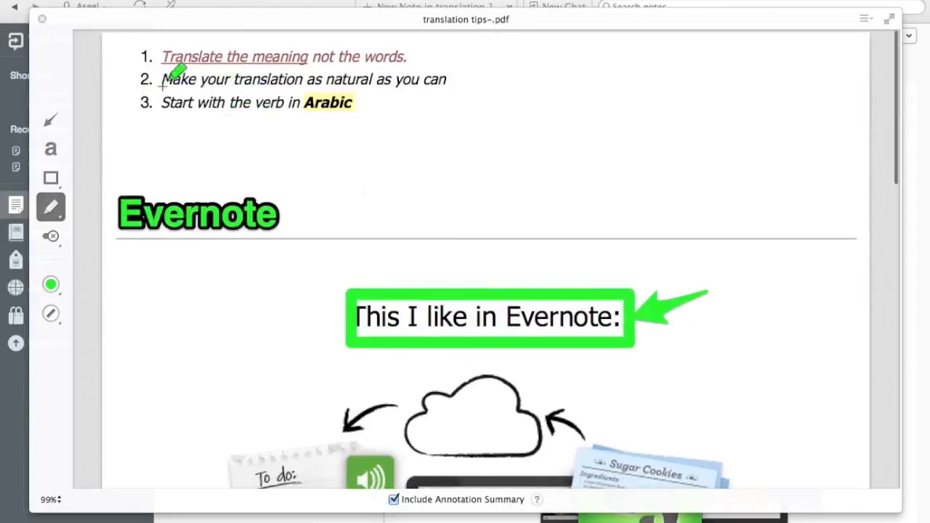
{"action": "left_click_drag", "start_coordinate": [166, 80], "coordinate": [448, 80]}
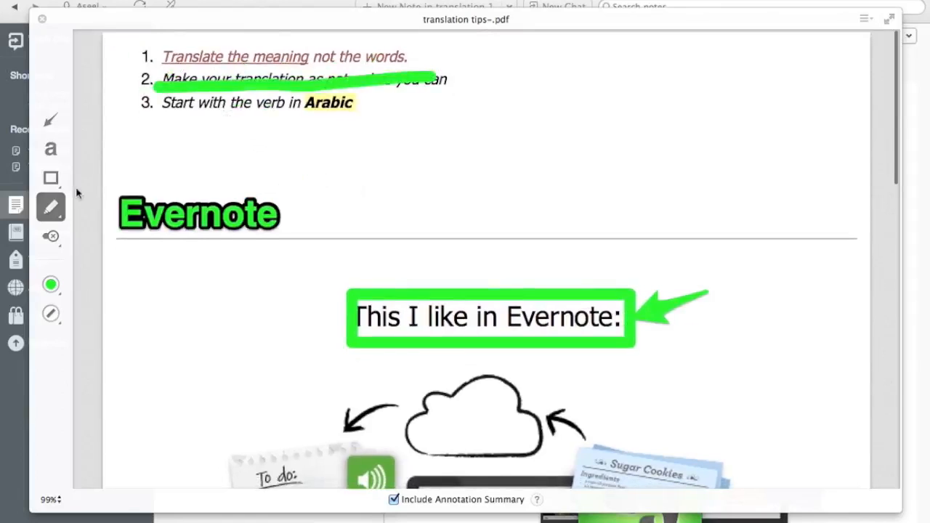
{"action": "left_click", "coordinate": [57, 243]}
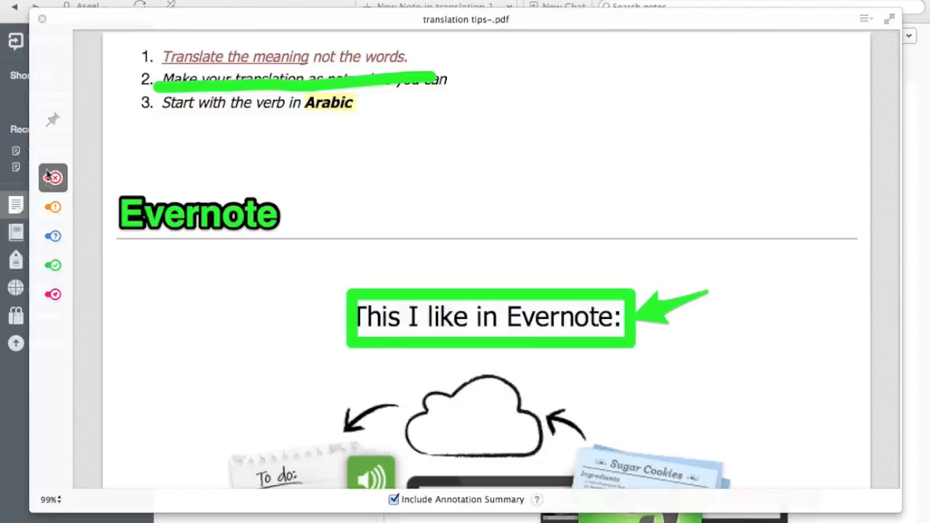
{"action": "left_click", "coordinate": [53, 209]}
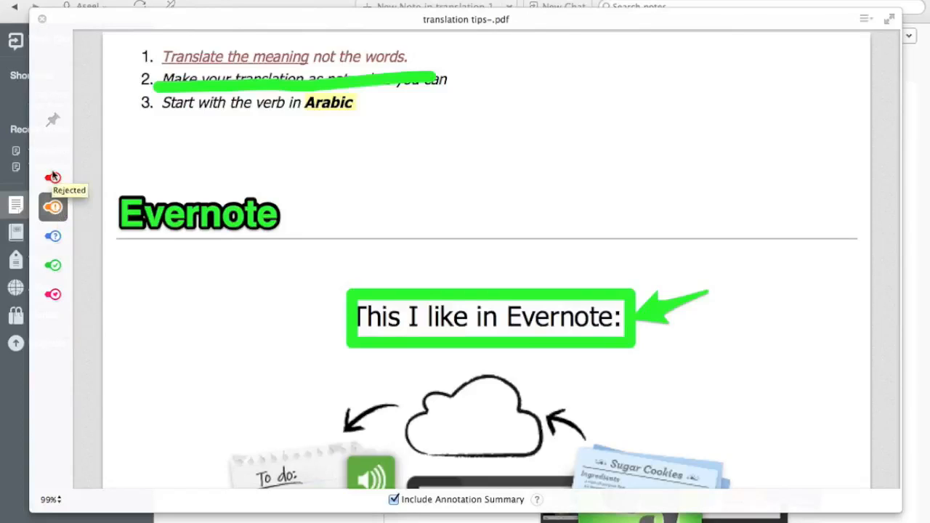
{"action": "left_click", "coordinate": [53, 265]}
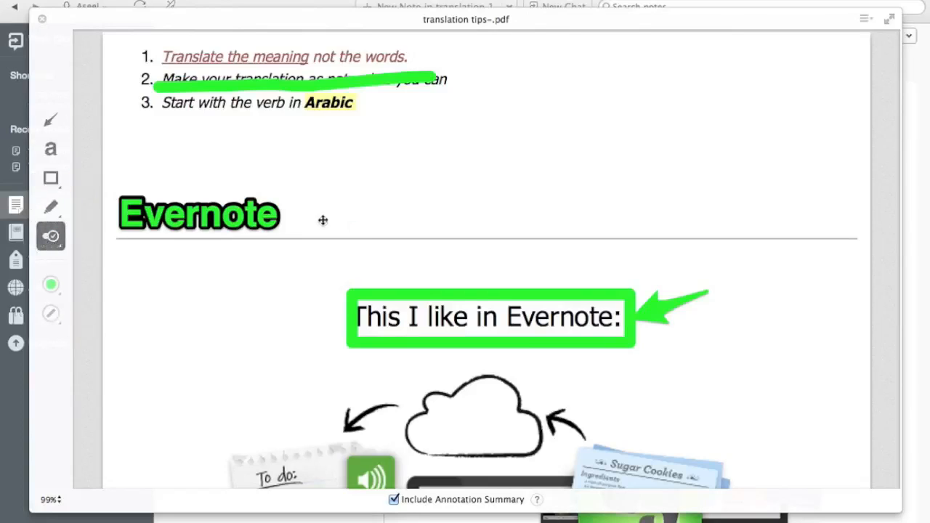
{"action": "left_click", "coordinate": [353, 218]}
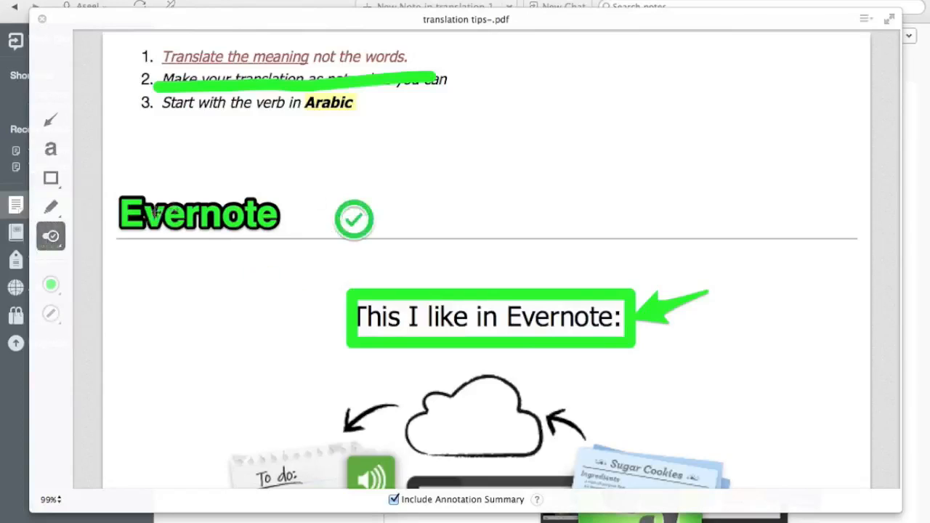
- Place a red Rejected stamp above and beyond the green check mark, and close the PDF annotation window
{"action": "left_click", "coordinate": [57, 240]}
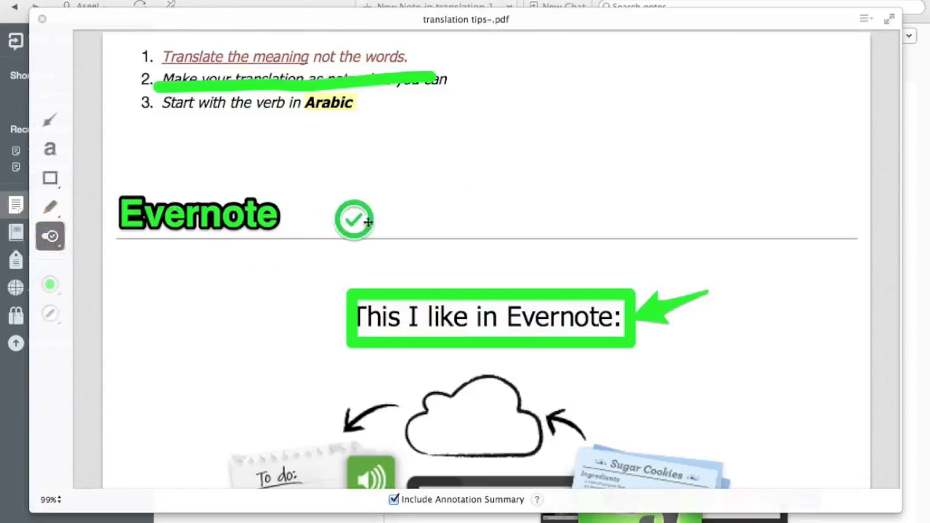
{"action": "left_click", "coordinate": [62, 239]}
{"action": "left_click", "coordinate": [47, 180]}
{"action": "left_click", "coordinate": [414, 188]}
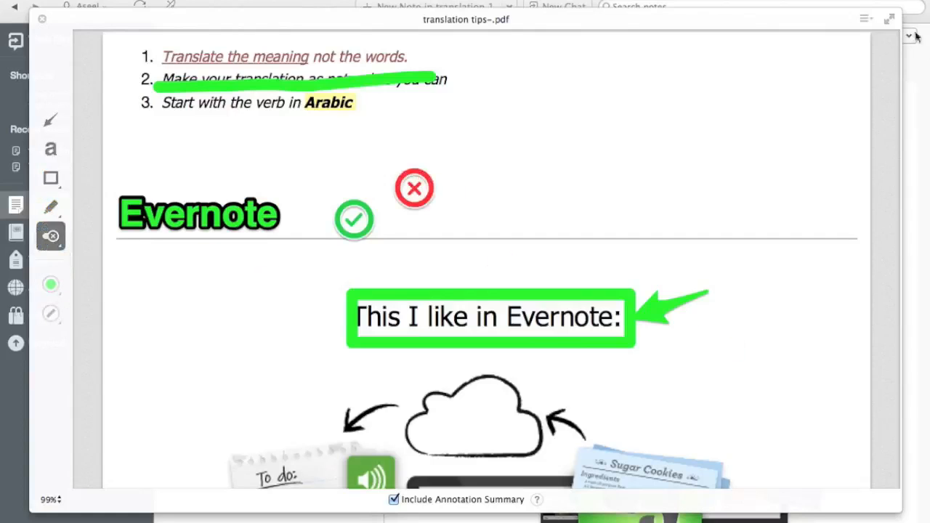
{"action": "left_click", "coordinate": [42, 20]}
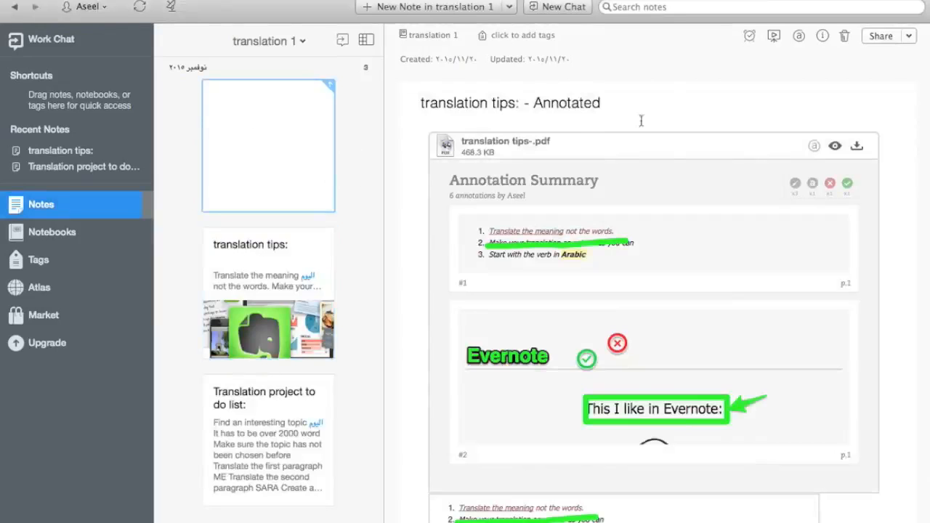
- Examine the annotated note, its Annotation Summary and a preview of the attached translation tips-.pdf
{"action": "scroll", "coordinate": [664, 155], "scroll_direction": "down", "scroll_amount": 5}
{"action": "scroll", "coordinate": [667, 181], "scroll_direction": "up", "scroll_amount": 5}
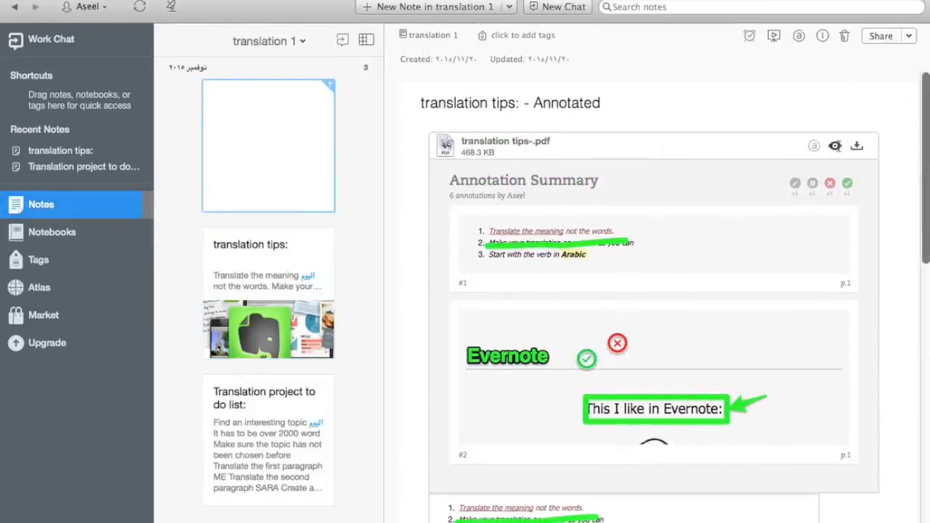
{"action": "left_click", "coordinate": [835, 146]}
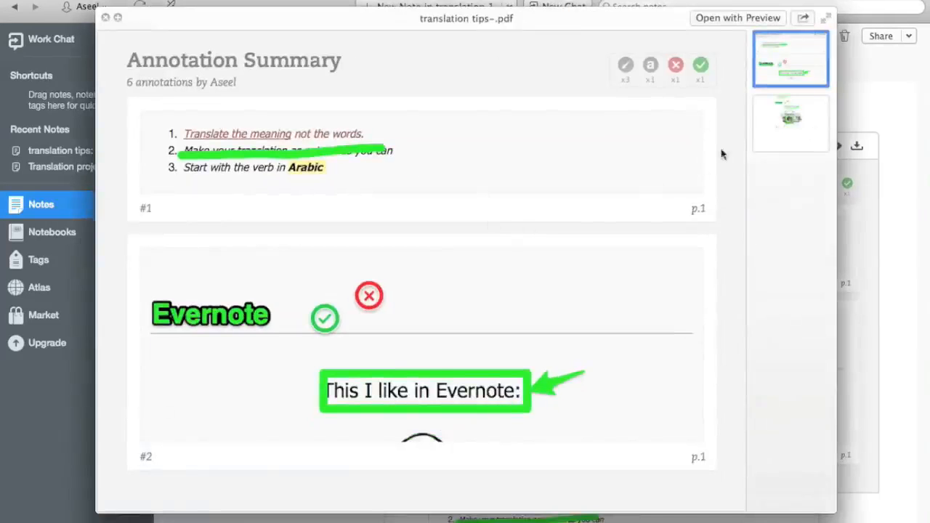
{"action": "left_click", "coordinate": [780, 132]}
{"action": "scroll", "coordinate": [635, 198], "scroll_direction": "up", "scroll_amount": 10}
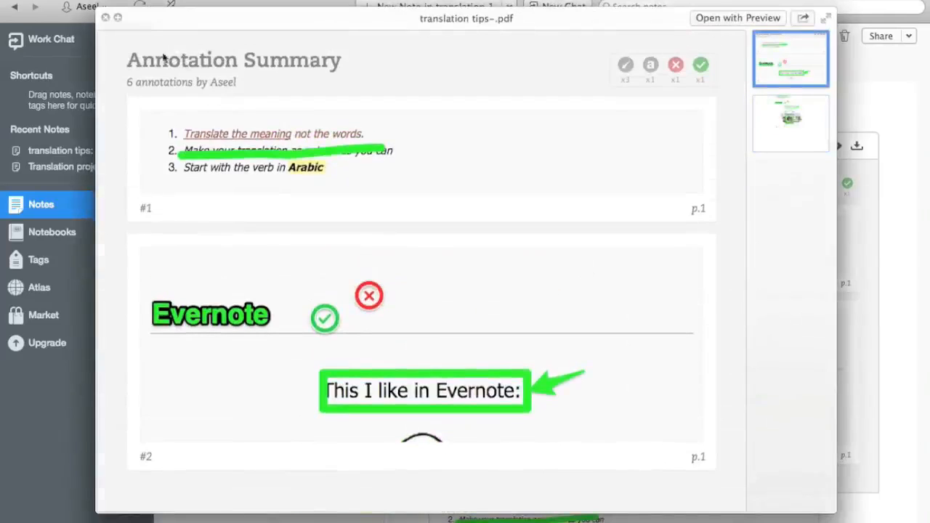
{"action": "left_click", "coordinate": [106, 17]}
{"action": "scroll", "coordinate": [603, 171], "scroll_direction": "up", "scroll_amount": 2}
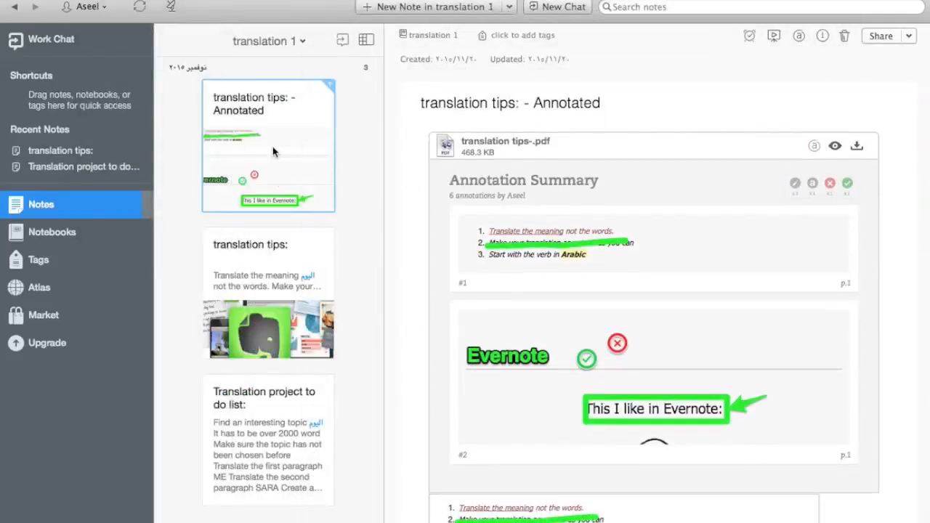
{"action": "scroll", "coordinate": [674, 116], "scroll_direction": "down", "scroll_amount": 5}
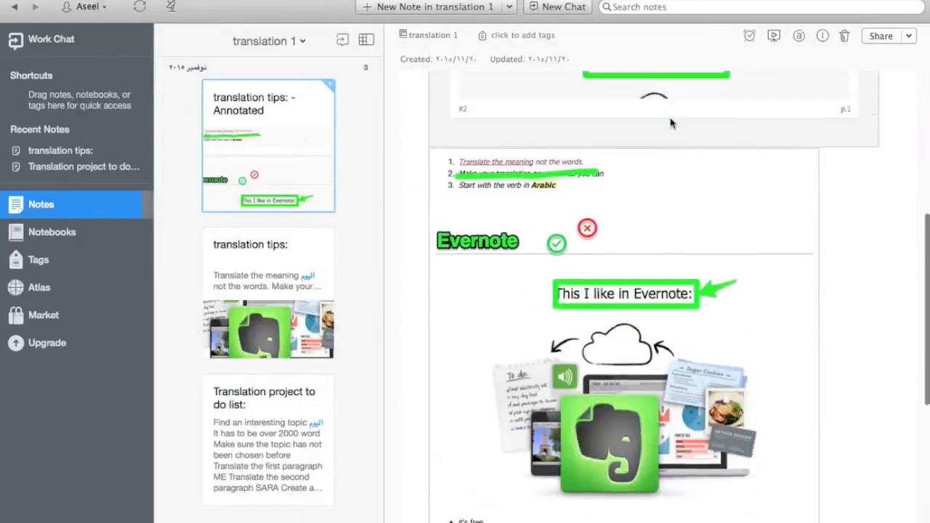
{"action": "scroll", "coordinate": [654, 218], "scroll_direction": "up", "scroll_amount": 5}
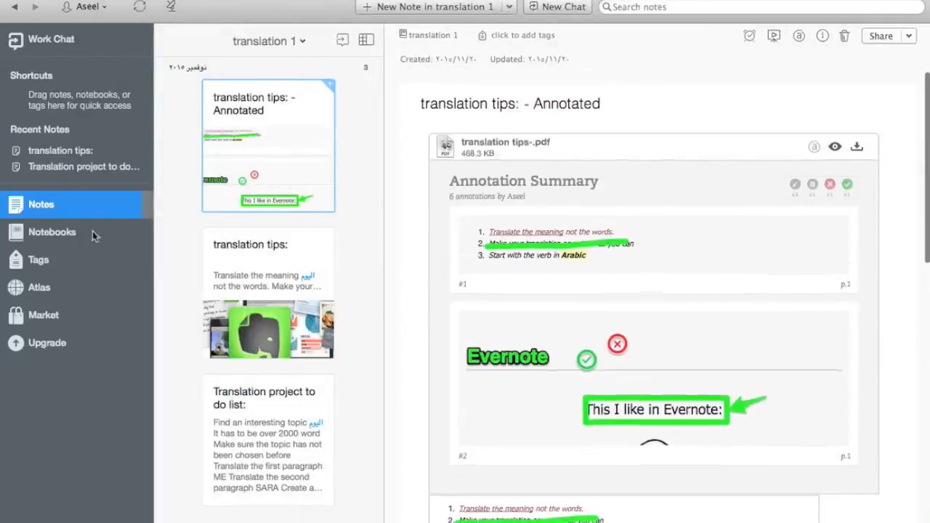
- Delete the note "translation tips: - Annotated" from the translation 1 notebook
{"action": "right_click", "coordinate": [280, 145]}
{"action": "left_click", "coordinate": [281, 147]}
{"action": "right_click", "coordinate": [282, 148]}
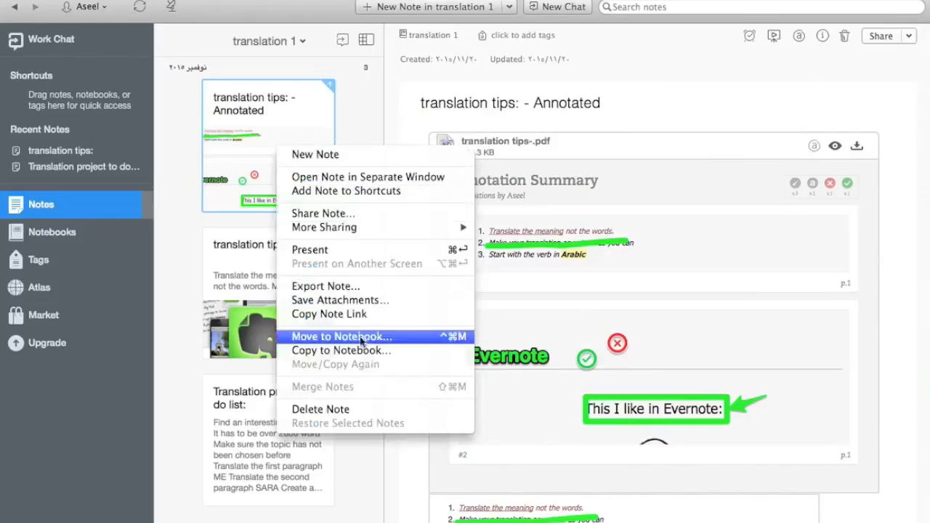
{"action": "left_click", "coordinate": [342, 409]}
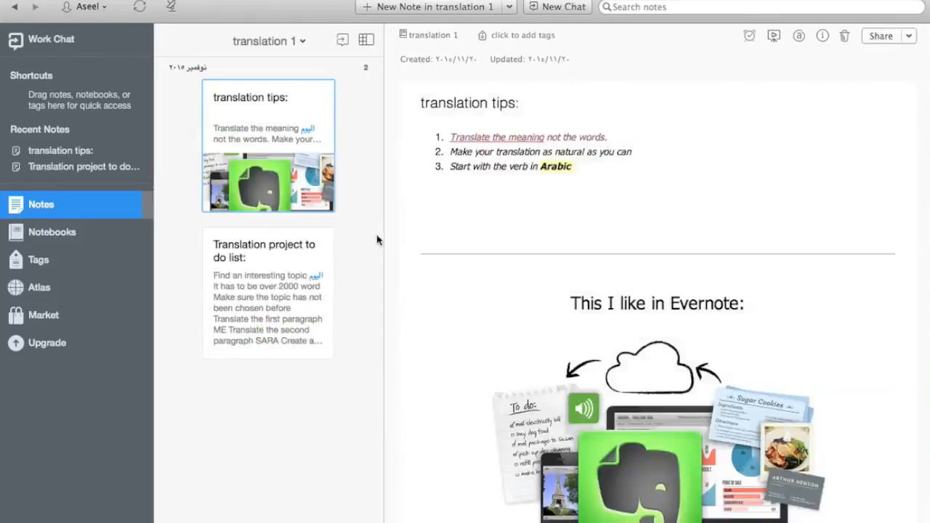
{"action": "left_click", "coordinate": [641, 211]}
{"action": "scroll", "coordinate": [731, 140], "scroll_direction": "up", "scroll_amount": 2}
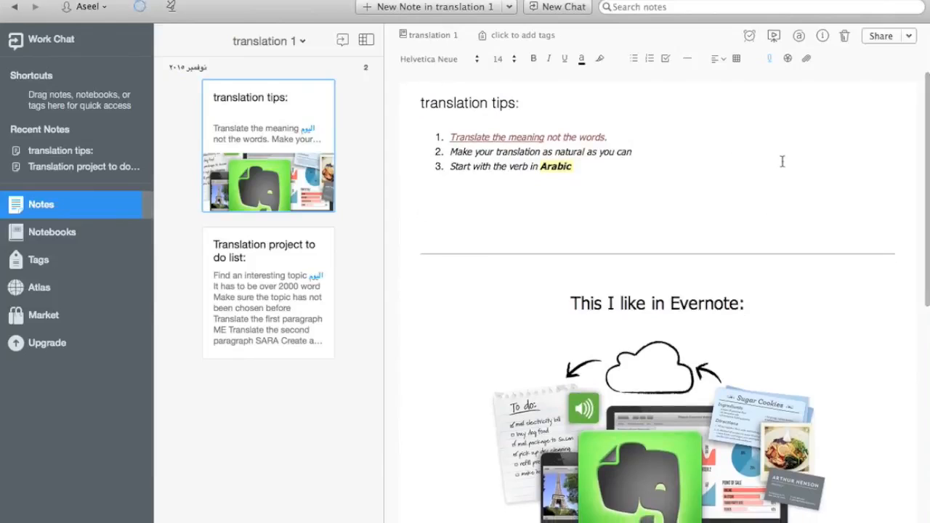
{"action": "scroll", "coordinate": [782, 161], "scroll_direction": "down", "scroll_amount": 10}
{"action": "scroll", "coordinate": [782, 162], "scroll_direction": "up", "scroll_amount": 10}
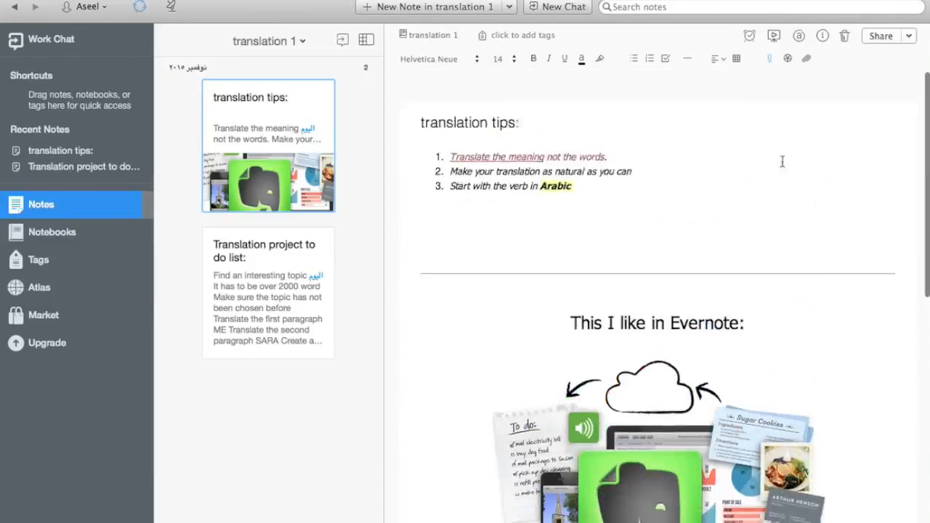
- Add the tags "tips" and "new" to the "translation tips:" note in its note information
{"action": "left_click", "coordinate": [822, 36]}
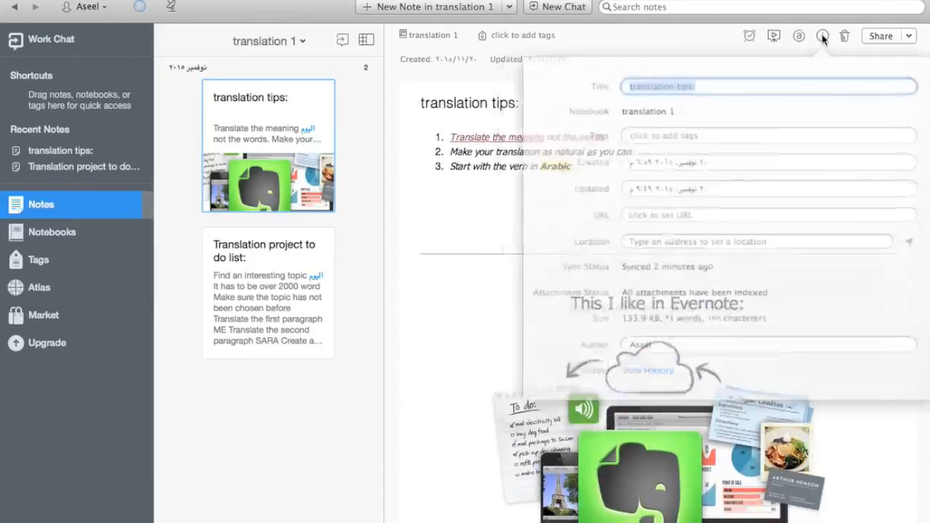
{"action": "left_click", "coordinate": [724, 85]}
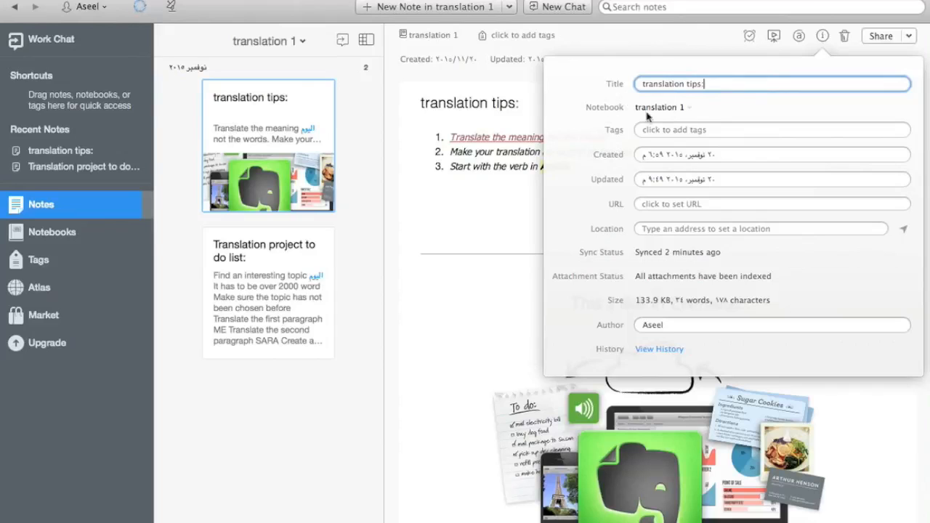
{"action": "left_click", "coordinate": [654, 130]}
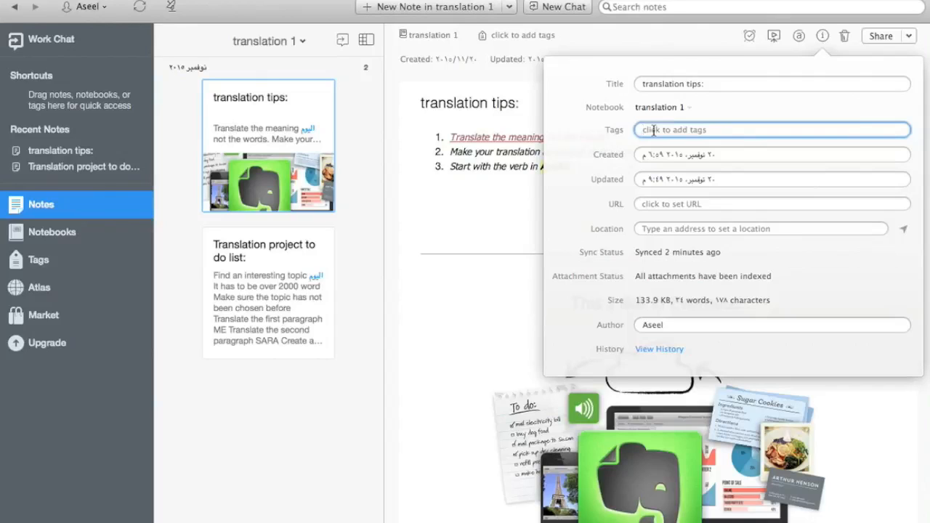
{"action": "type", "text": "tips"}
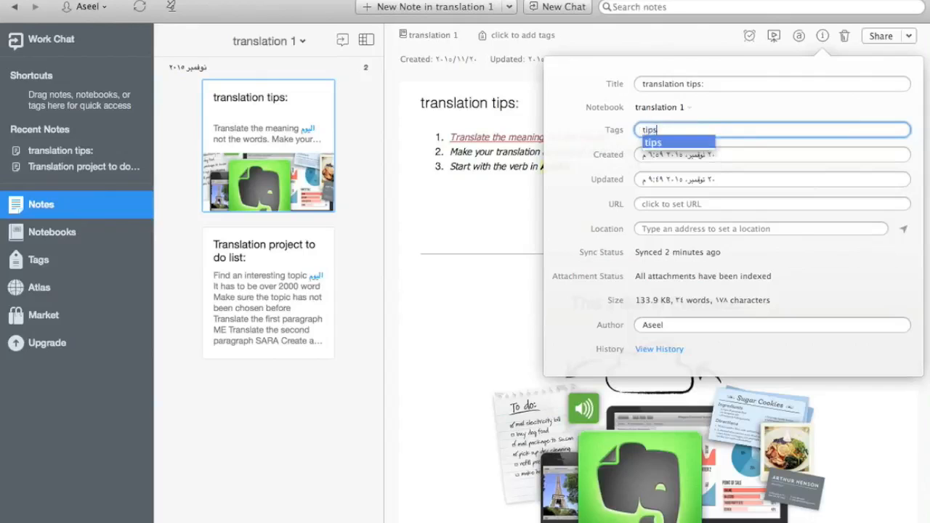
{"action": "key", "text": "Return"}
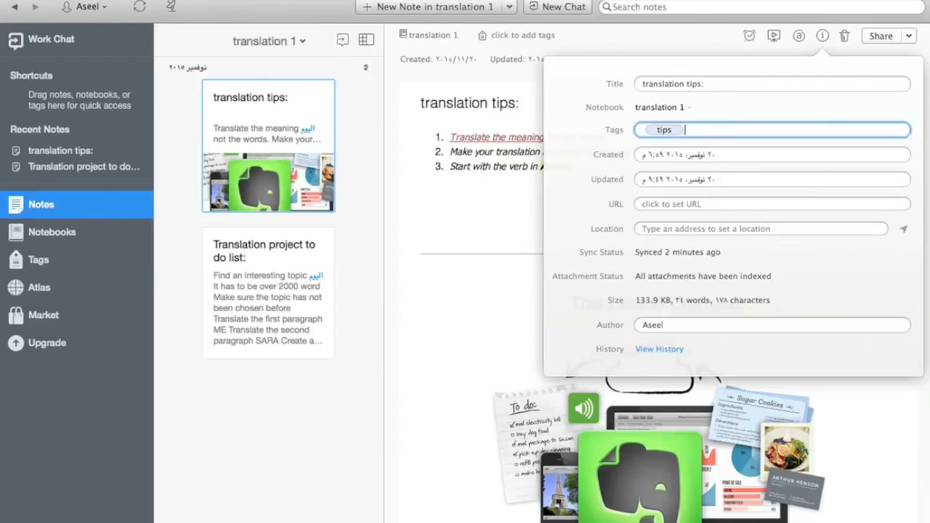
{"action": "type", "text": "new"}
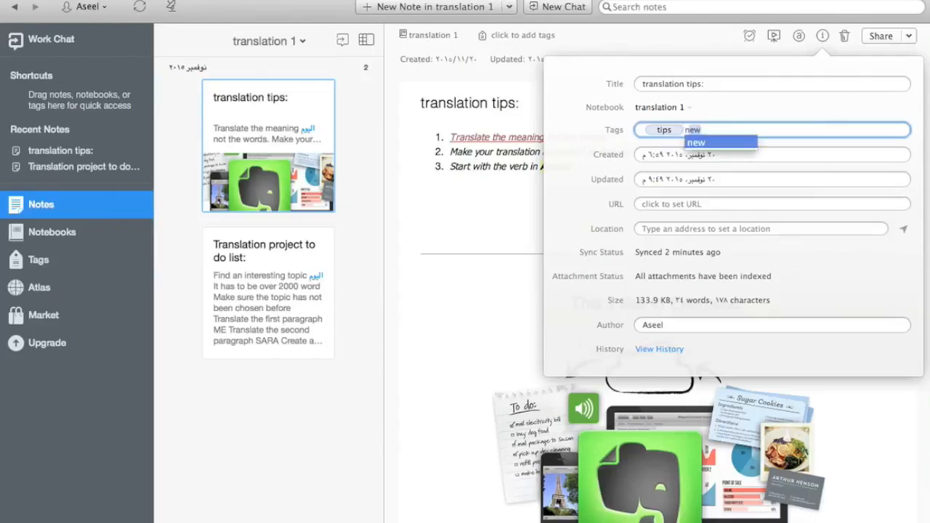
{"action": "key", "text": "Return"}
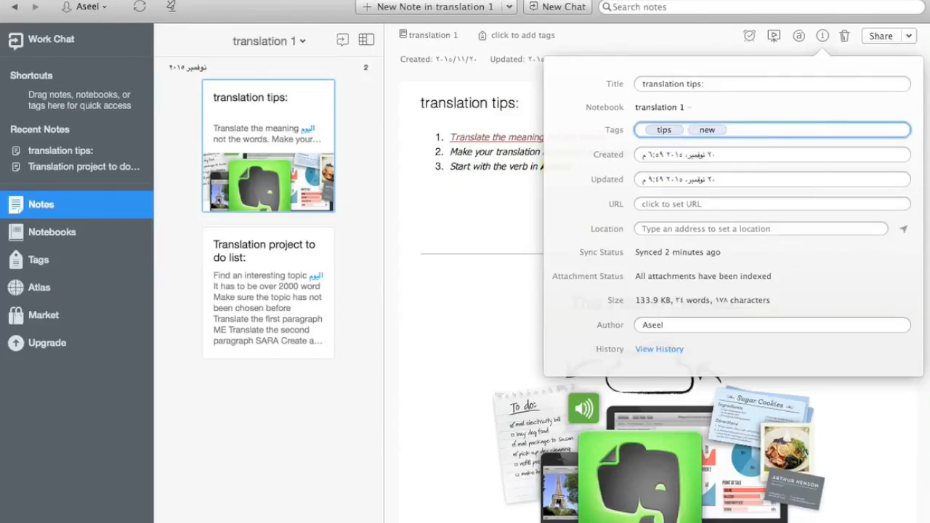
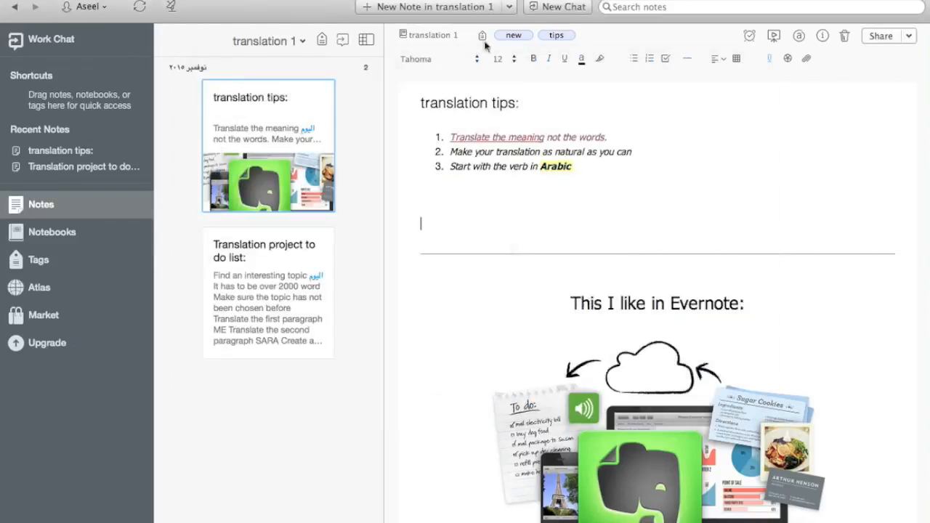
- Insert a blank line in the note between the numbered tips and the horizontal line
{"action": "left_click", "coordinate": [215, 70]}
{"action": "key", "text": "Return"}
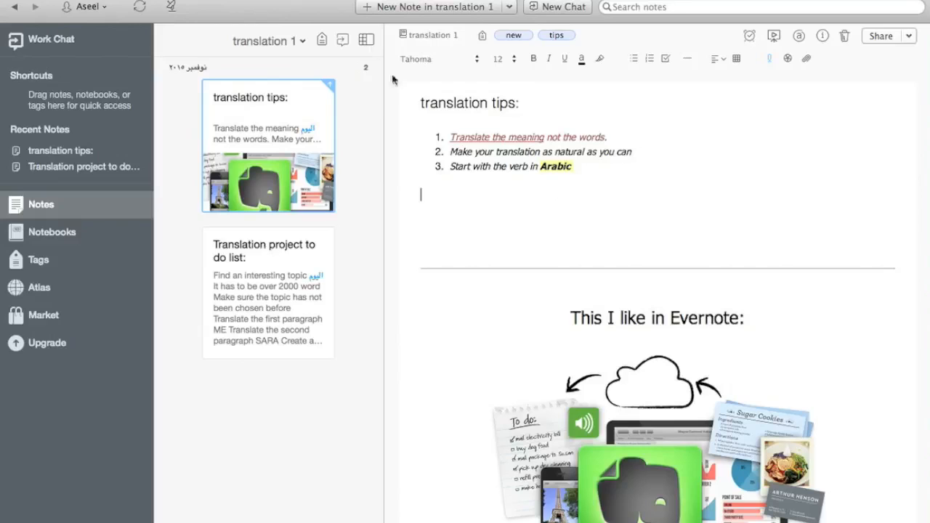
- Create a new note in translation 1 titled "our project:" with the body text "it's done next week"
{"action": "left_click", "coordinate": [408, 11]}
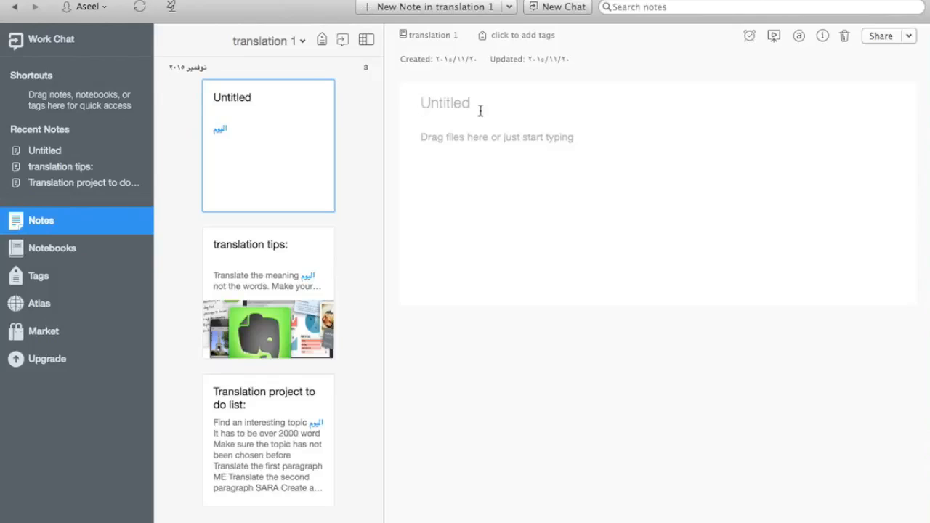
{"action": "type", "text": "our project:"}
{"action": "key", "text": "Return"}
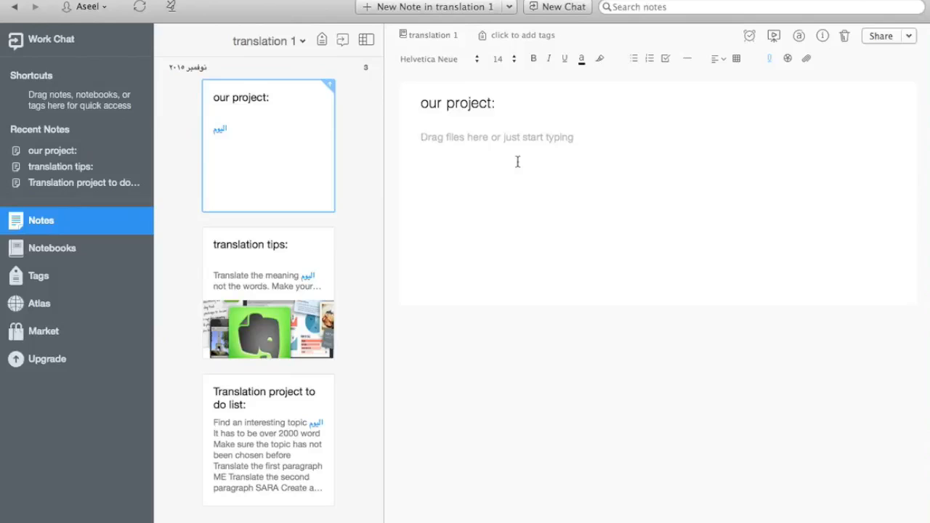
{"action": "type", "text": "it's done next week"}
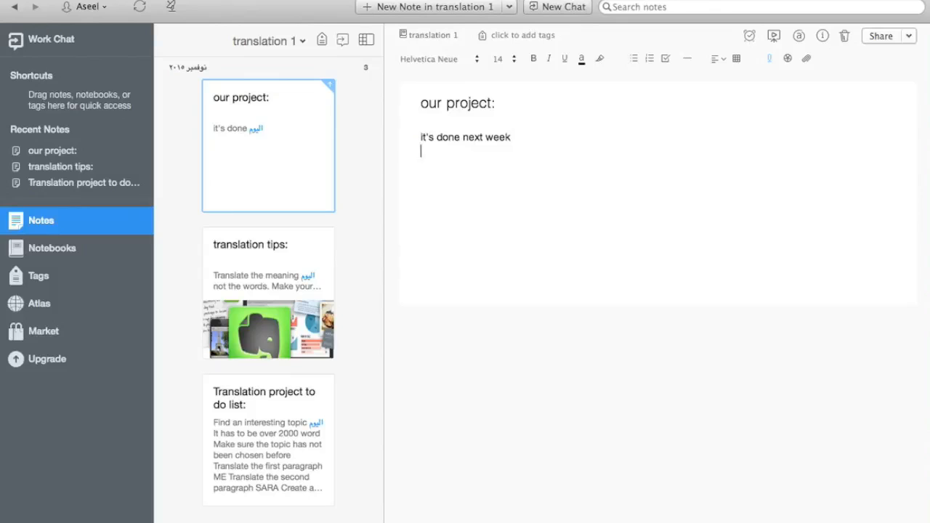
- Turn the line "it's done next week" into a checkbox item
{"action": "triple_click", "coordinate": [511, 138]}
{"action": "left_click", "coordinate": [518, 148]}
{"action": "triple_click", "coordinate": [513, 141]}
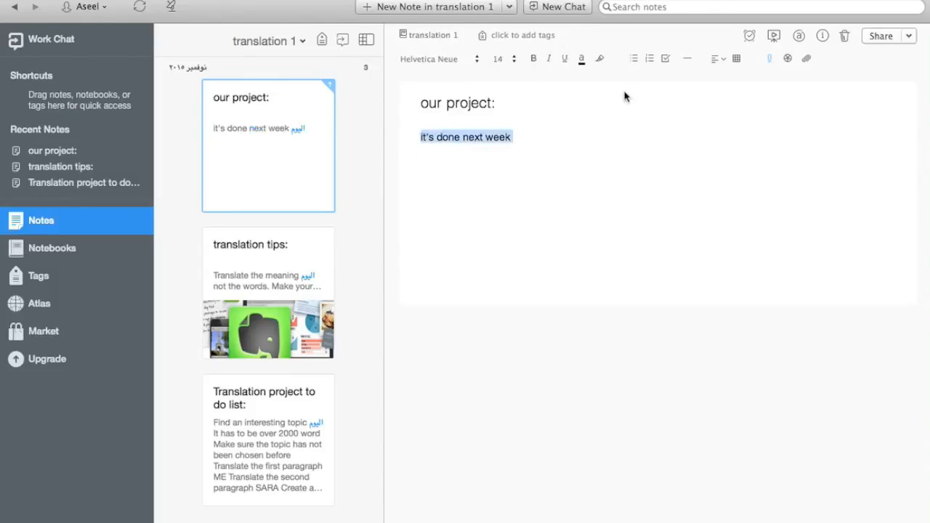
{"action": "left_click", "coordinate": [668, 63]}
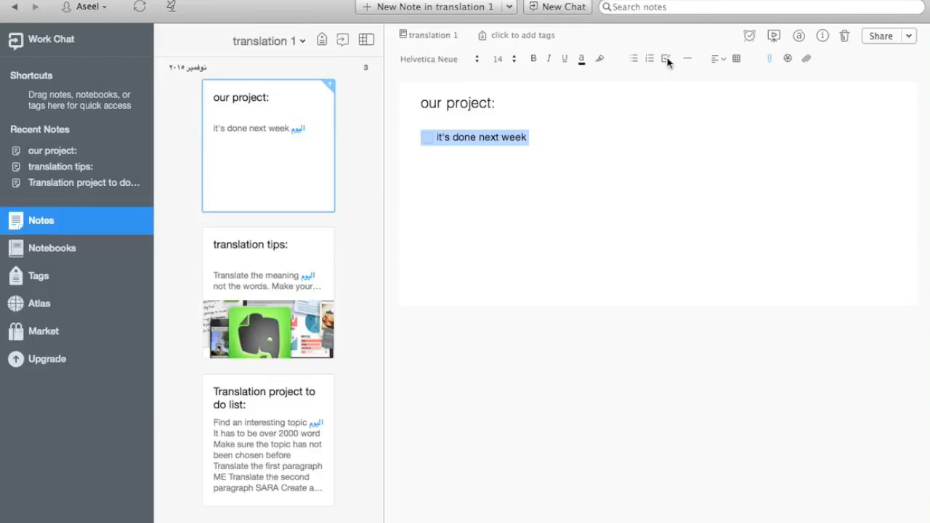
{"action": "left_click", "coordinate": [552, 126]}
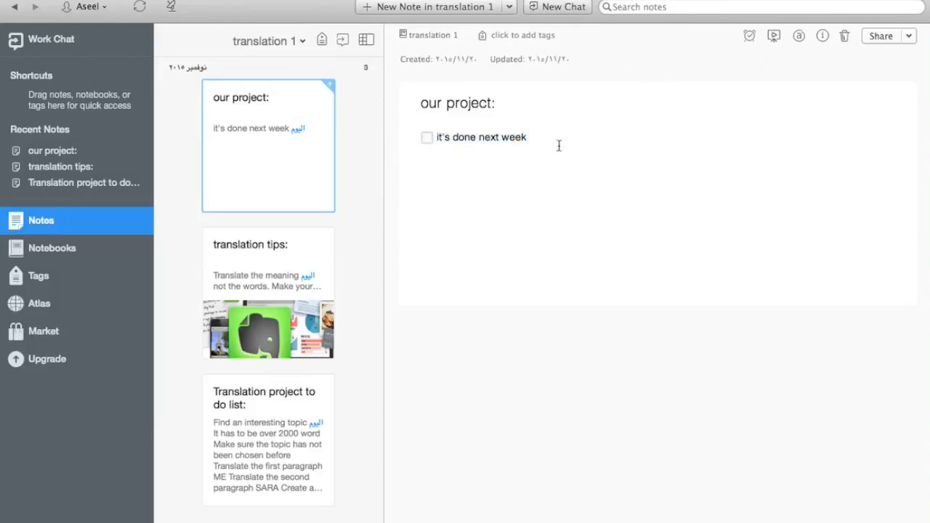
- Mark the "it's done next week" checkbox as done and add an empty checkbox item below it
{"action": "left_click", "coordinate": [617, 145]}
{"action": "left_click", "coordinate": [428, 139]}
{"action": "key", "text": "Return"}
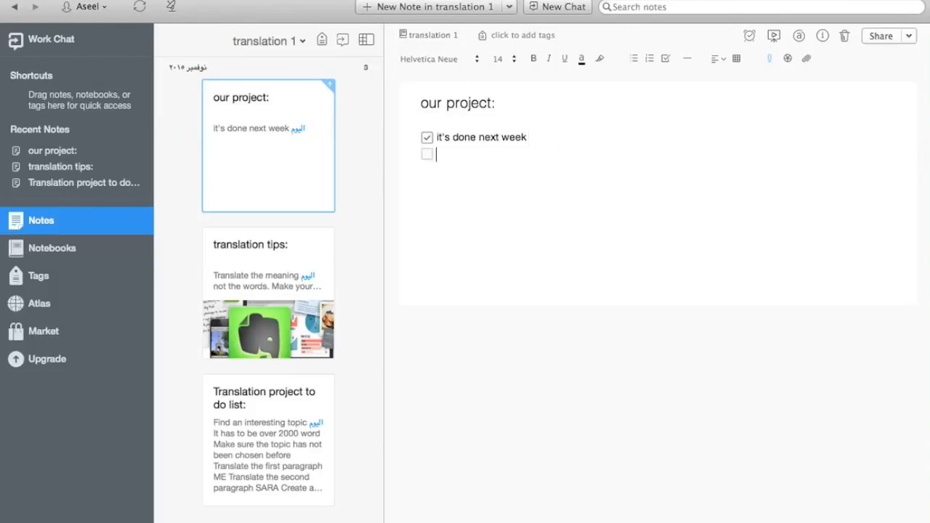
- Add the checklist items "gshsjsjsjsks" and "sshsjsjjss" to the "our project:" note and mark both as done
{"action": "type", "text": "gshsjsjsjsks"}
{"action": "key", "text": "Return"}
{"action": "type", "text": "sshsjsjjss"}
{"action": "key", "text": "Return"}
{"action": "left_click", "coordinate": [427, 154]}
{"action": "left_click", "coordinate": [426, 169]}
- Clear the whole checklist from the "our project:" note and delete the note
{"action": "left_click_drag", "start_coordinate": [490, 223], "coordinate": [424, 90]}
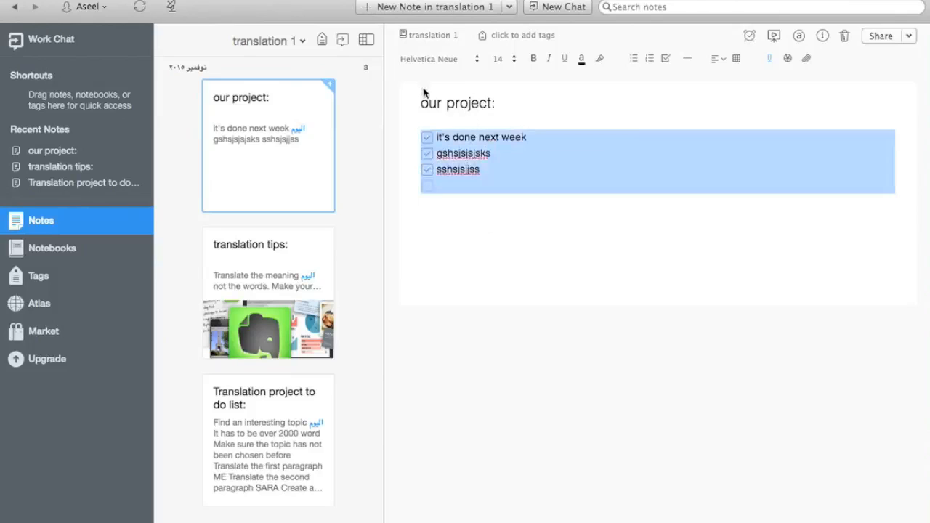
{"action": "key", "text": "BackSpace"}
{"action": "right_click", "coordinate": [301, 136]}
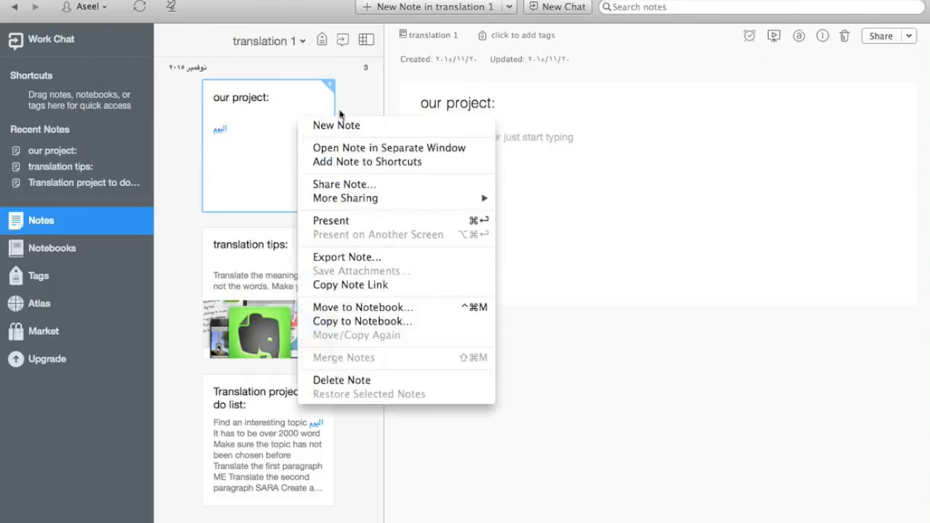
{"action": "left_click", "coordinate": [375, 379]}
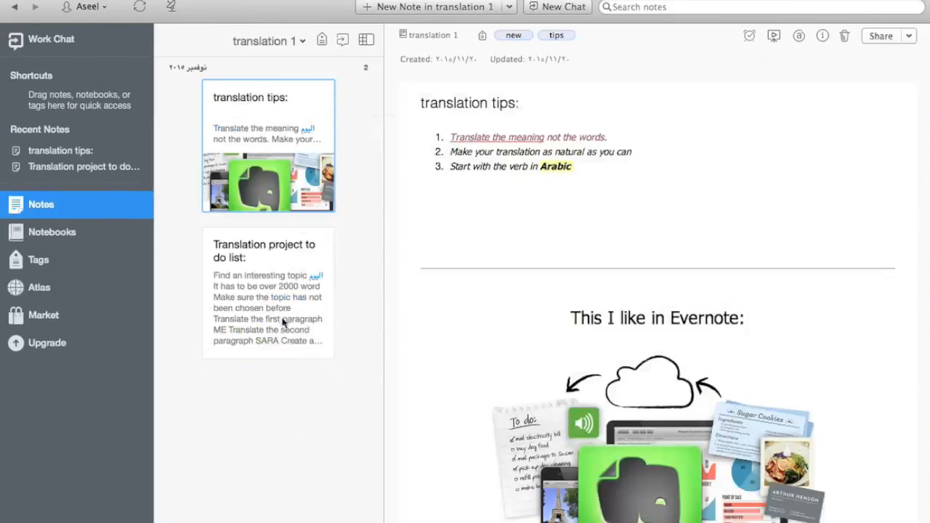
- Open the "Translation project to do list:" note, try the Can edit permission in its sharing settings, and cancel sharing
{"action": "left_click", "coordinate": [291, 320]}
{"action": "left_click", "coordinate": [585, 233]}
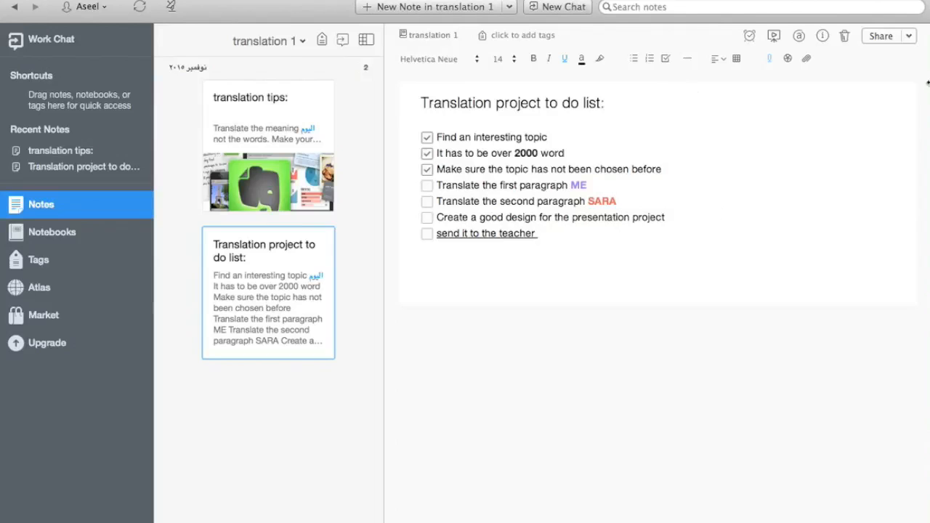
{"action": "left_click", "coordinate": [880, 36]}
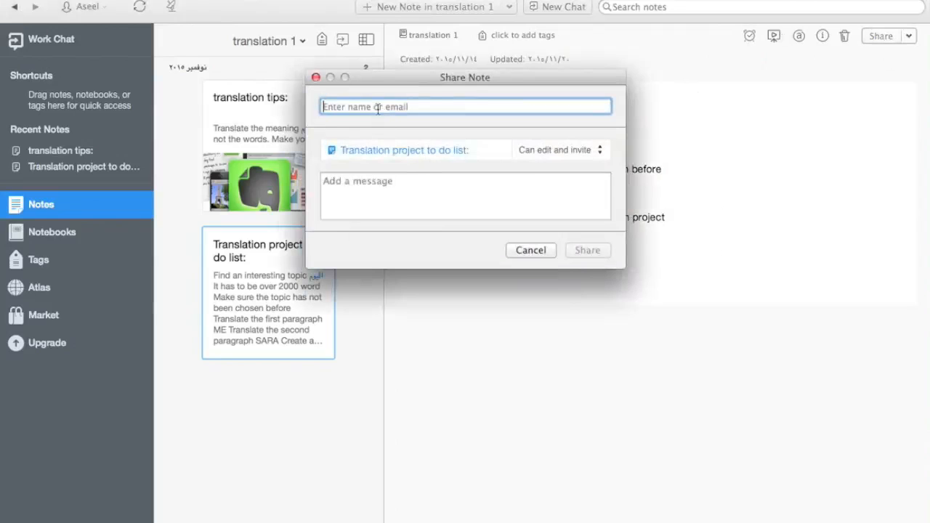
{"action": "left_click", "coordinate": [572, 152]}
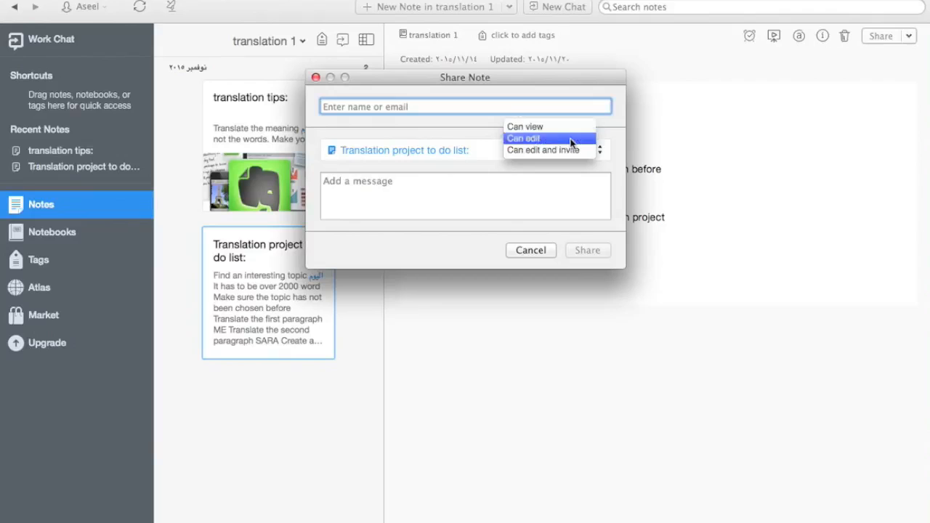
{"action": "left_click", "coordinate": [571, 143]}
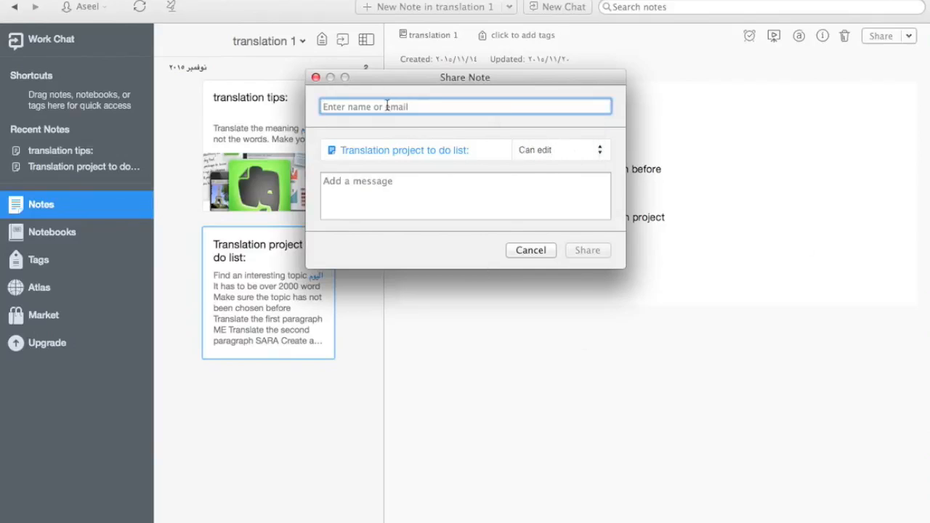
{"action": "left_click", "coordinate": [534, 253]}
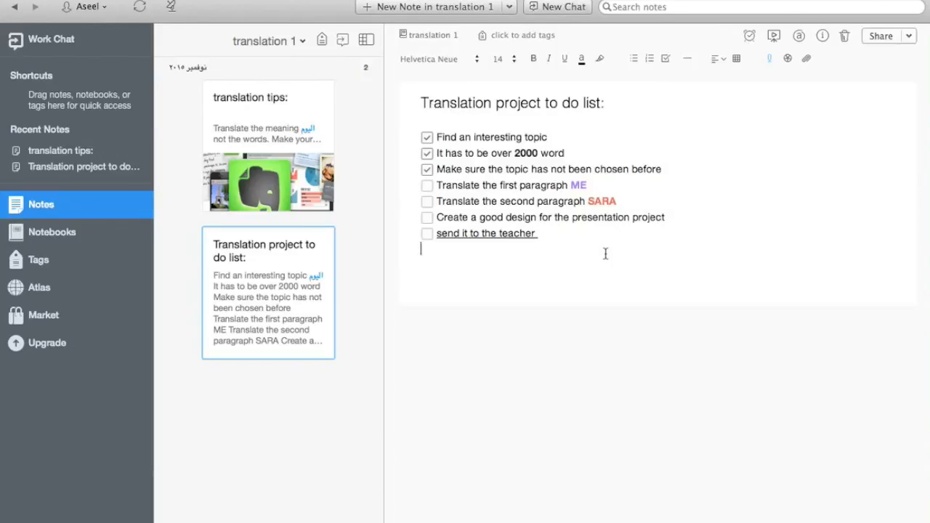
- Set a reminder for tomorrow on the "Translation project to do list:" note
{"action": "left_click", "coordinate": [749, 42]}
{"action": "left_click", "coordinate": [750, 91]}
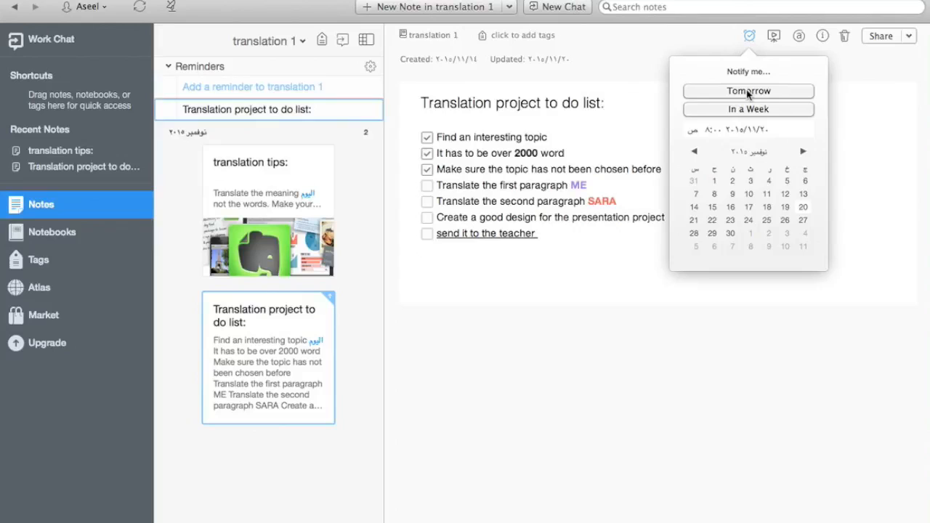
{"action": "left_click", "coordinate": [748, 92]}
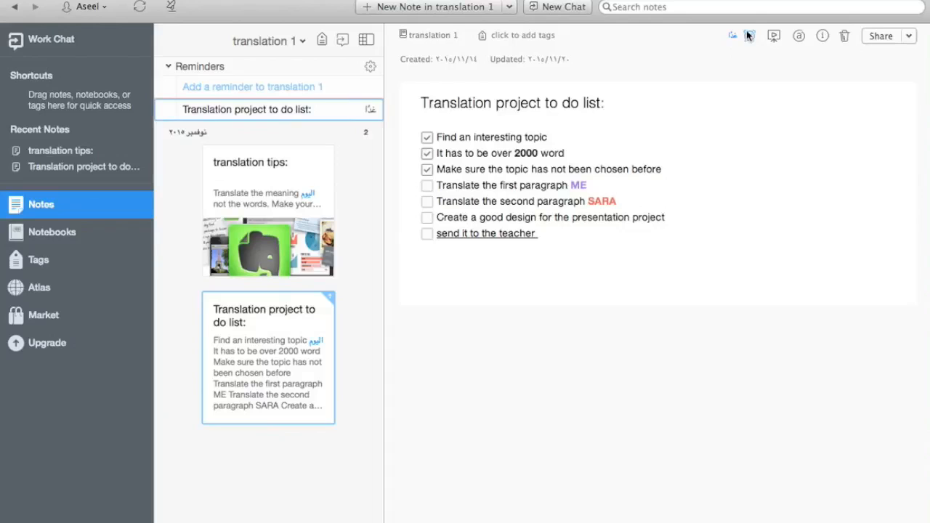
{"action": "left_click", "coordinate": [598, 250]}
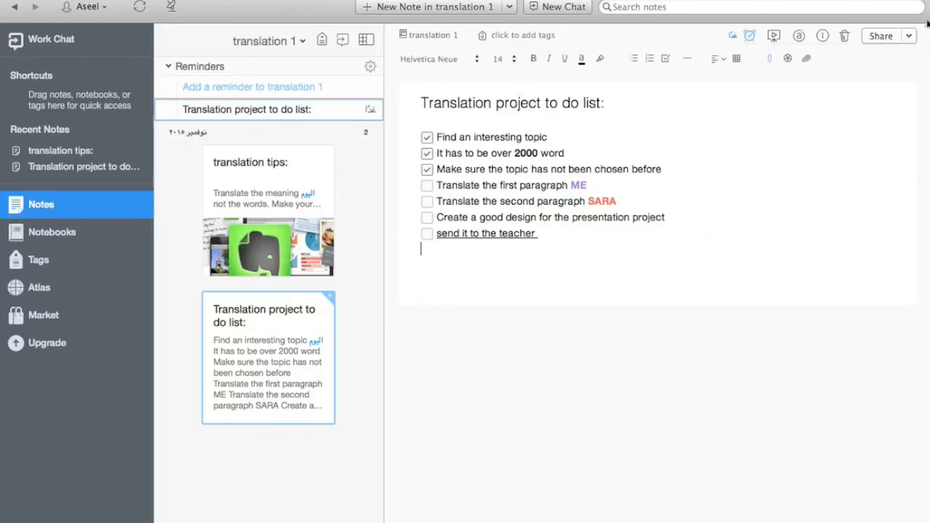
- Delete the "Translation project to do list:" note and restore it from the Trash notebook
{"action": "left_click", "coordinate": [845, 38]}
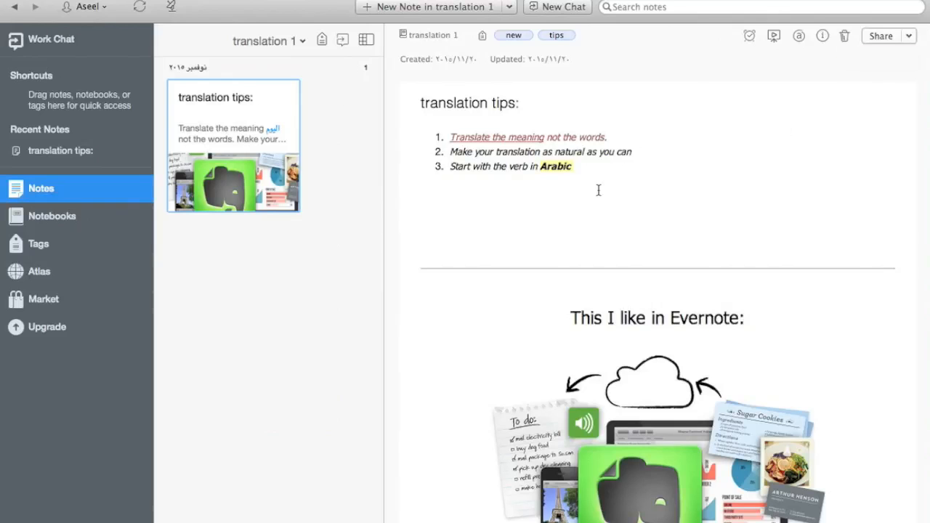
{"action": "left_click", "coordinate": [66, 220]}
{"action": "double_click", "coordinate": [540, 159]}
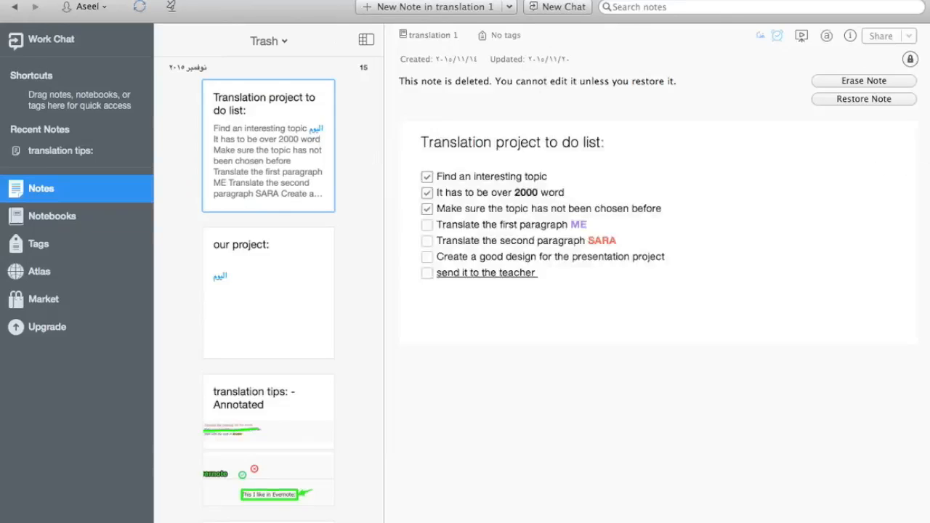
{"action": "left_click", "coordinate": [870, 106]}
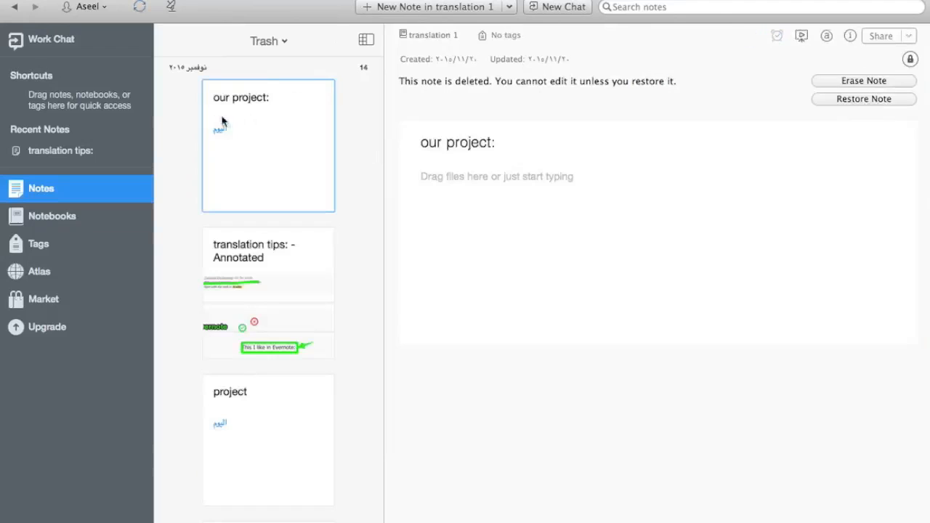
- Open the translation 1 notebook and view the restored "Translation project to do list:" note
{"action": "left_click", "coordinate": [79, 228]}
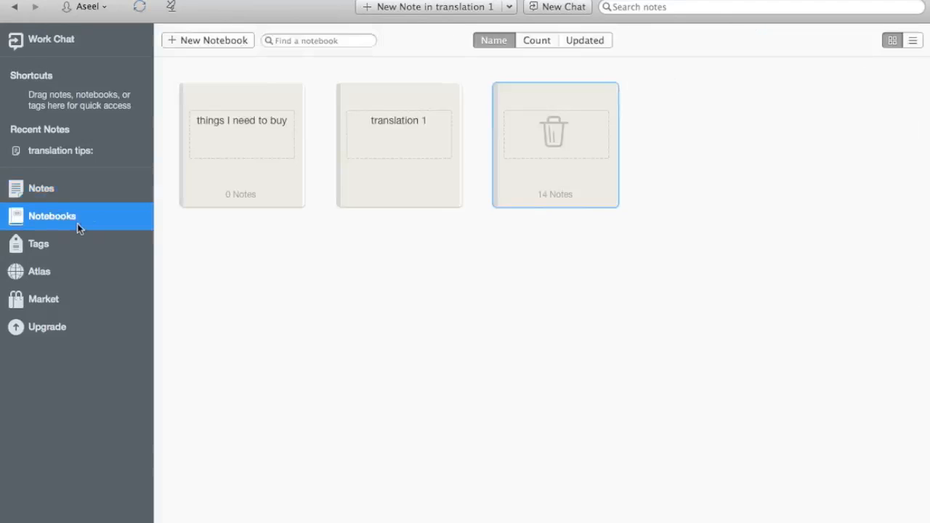
{"action": "double_click", "coordinate": [363, 135]}
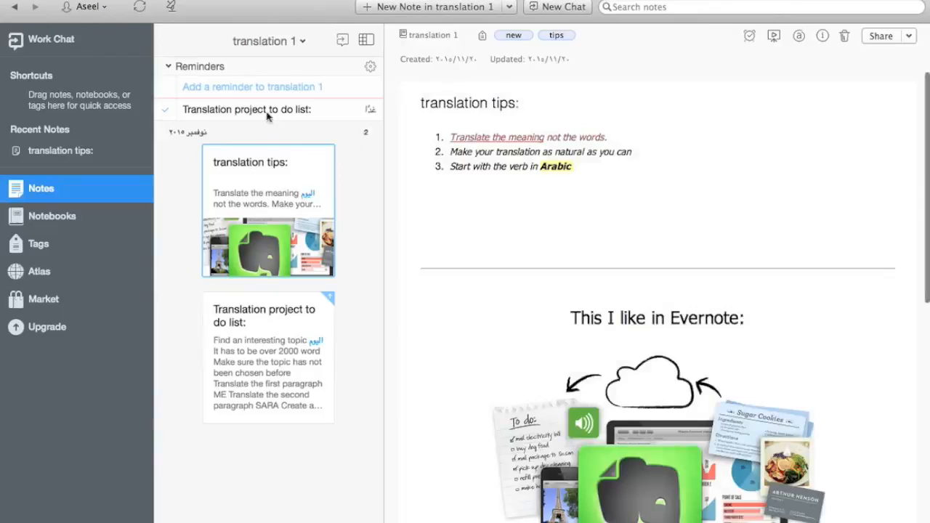
{"action": "left_click", "coordinate": [294, 355]}
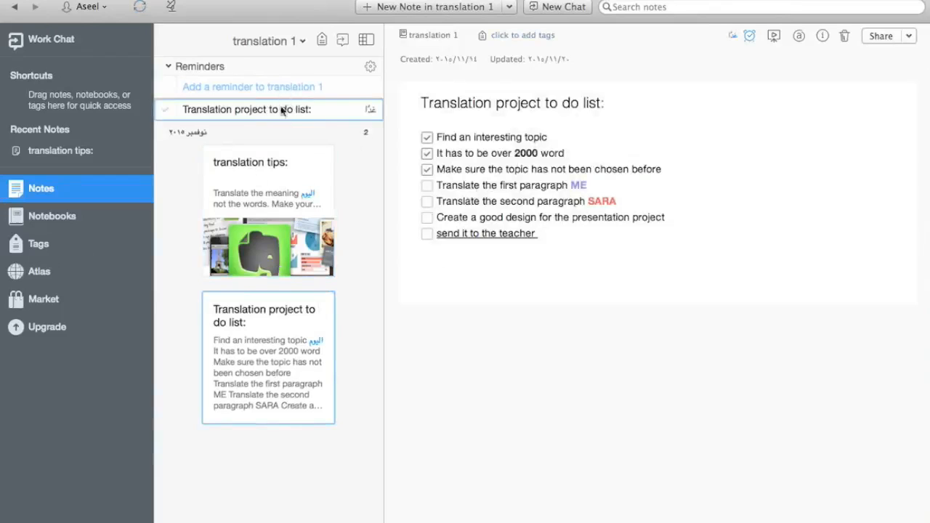
- View the notes tagged "new" from the tags list and return to the translation 1 notebook
{"action": "left_click", "coordinate": [70, 220]}
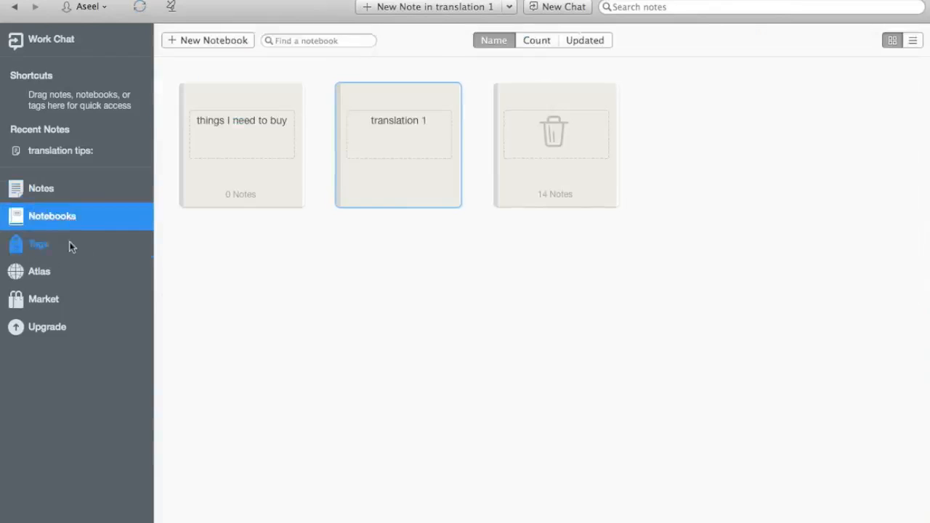
{"action": "left_click", "coordinate": [68, 245]}
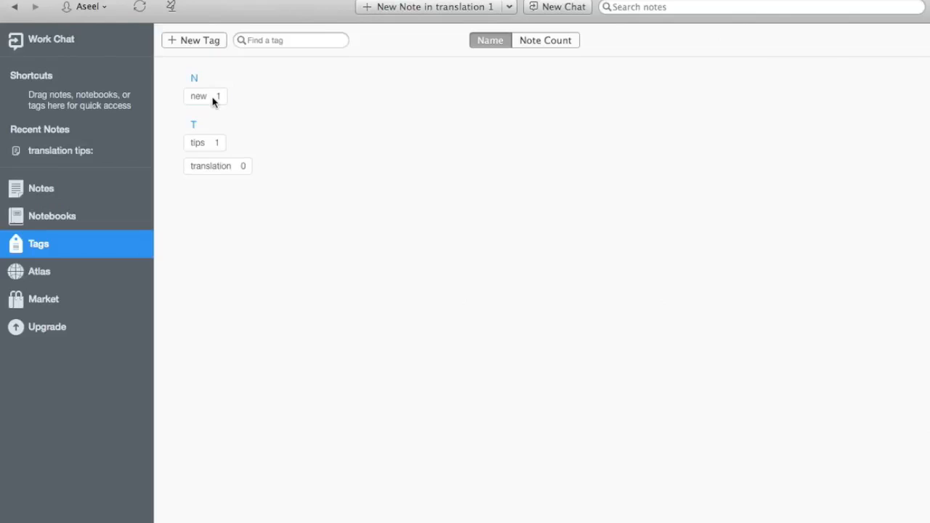
{"action": "left_click", "coordinate": [209, 102]}
{"action": "double_click", "coordinate": [205, 104]}
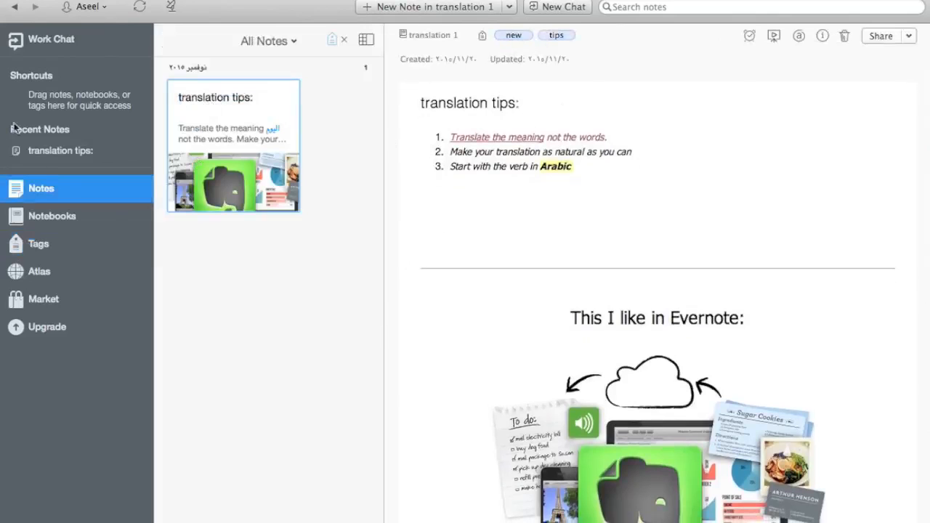
{"action": "left_click", "coordinate": [41, 216]}
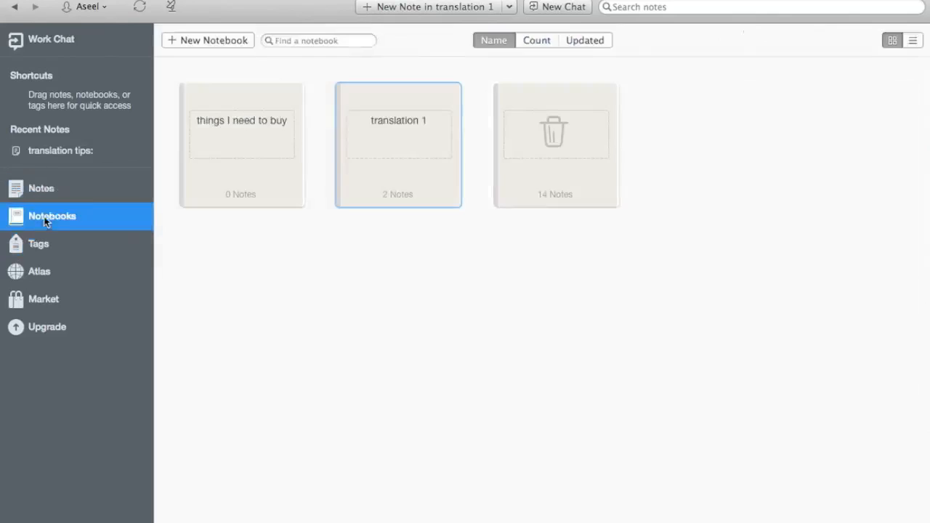
{"action": "left_click", "coordinate": [381, 173]}
- Switch to Chrome and start the Evernote Web Clipper on Rennert's "Translation Tips for Marketing Professionals: Part 2" page
{"action": "mouse_move", "coordinate": [658, 508]}
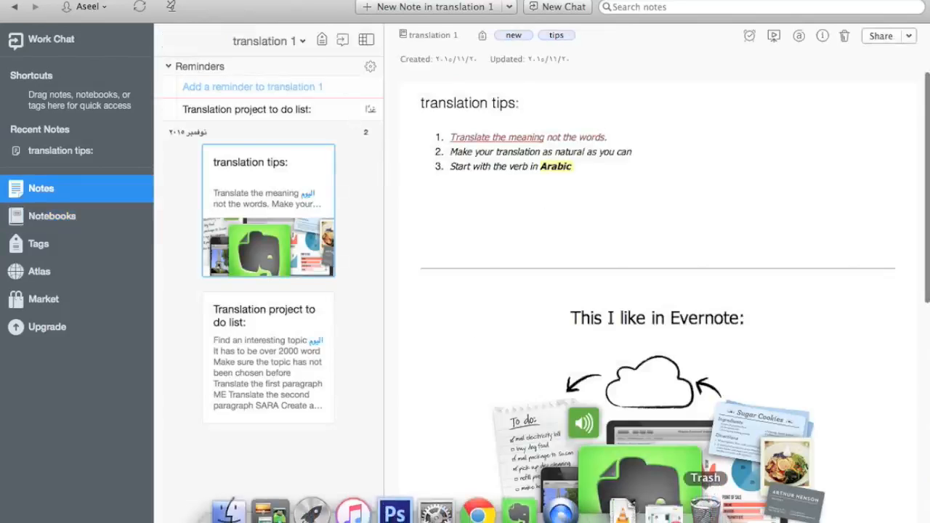
{"action": "left_click", "coordinate": [657, 507]}
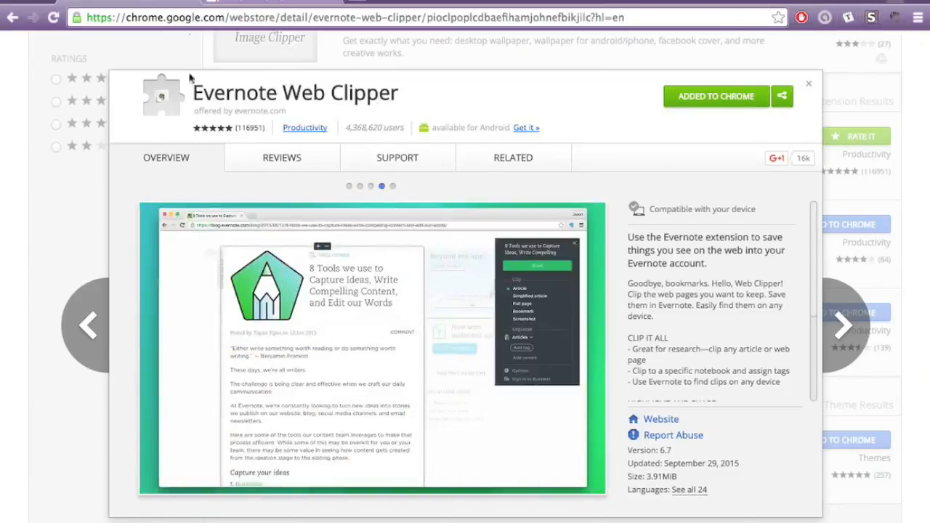
{"action": "left_click", "coordinate": [195, 2]}
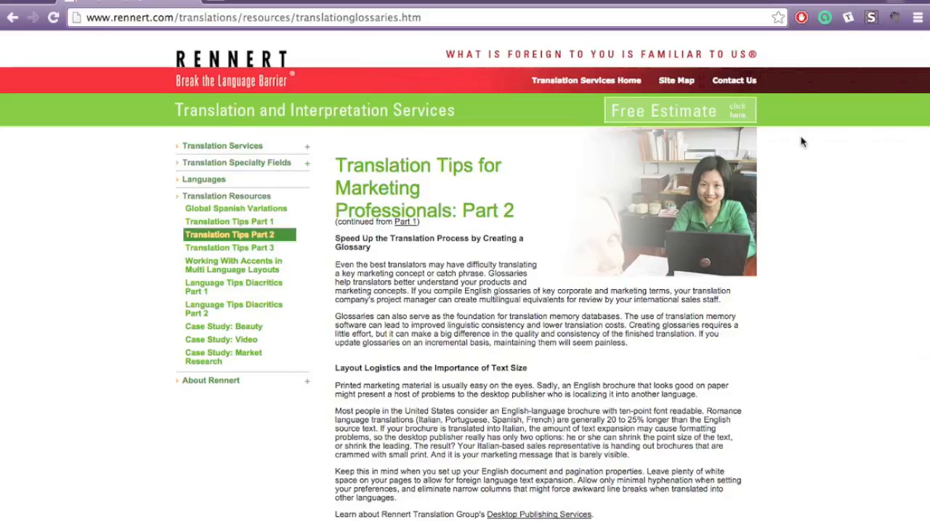
{"action": "scroll", "coordinate": [803, 142], "scroll_direction": "down", "scroll_amount": 5}
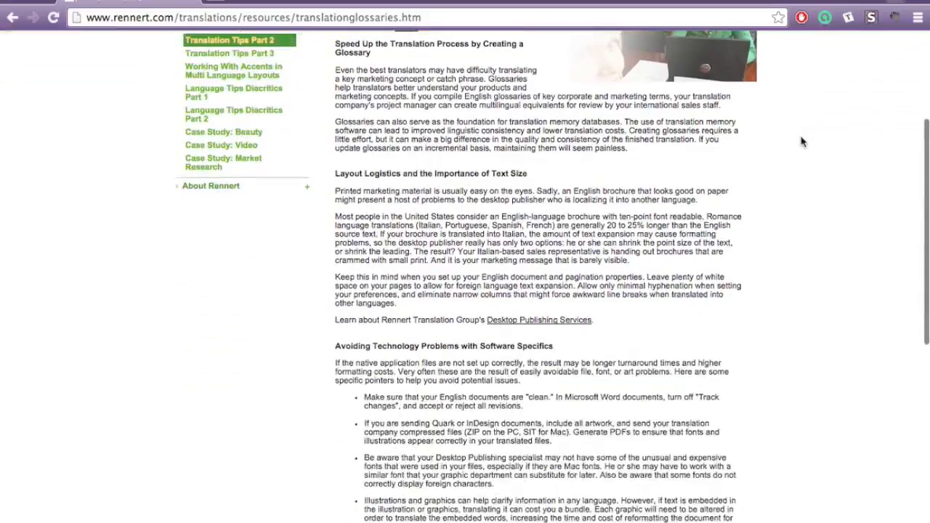
{"action": "scroll", "coordinate": [795, 139], "scroll_direction": "up", "scroll_amount": 1}
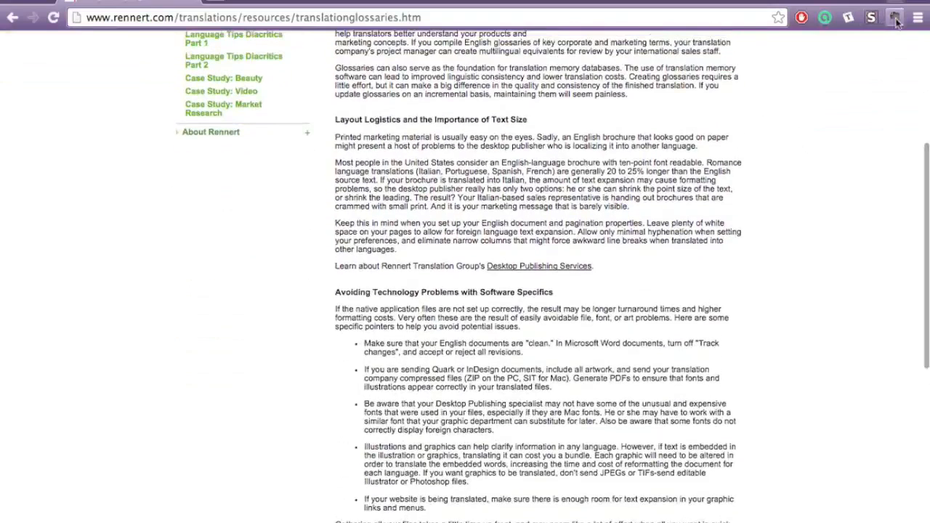
{"action": "left_click", "coordinate": [896, 17]}
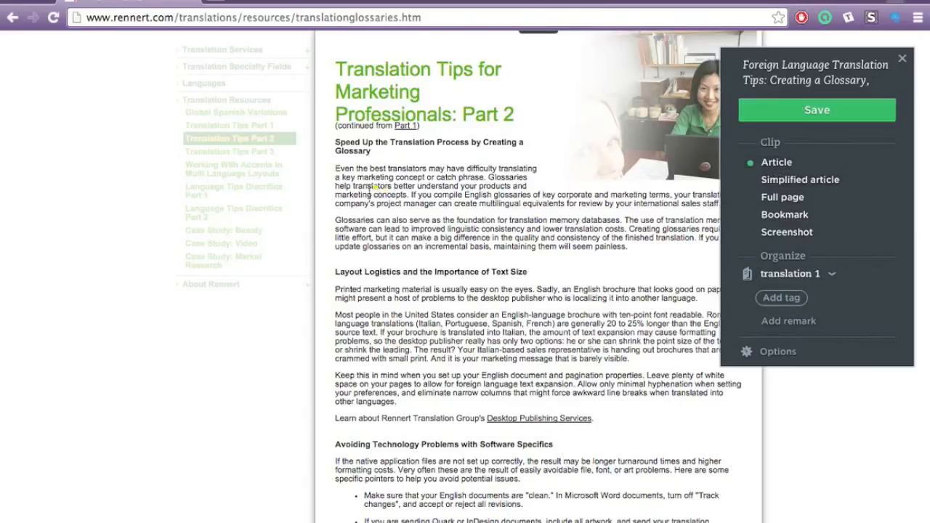
- Highlight the headings "Speed Up the Translation Process by Creating a Glossary", "Layout Logistics and the Importance of Text Size" and "Avoiding Technology Problems with Software Specifics"
{"action": "left_click_drag", "start_coordinate": [334, 140], "coordinate": [518, 154]}
{"action": "left_click_drag", "start_coordinate": [336, 274], "coordinate": [525, 273]}
{"action": "scroll", "coordinate": [438, 258], "scroll_direction": "down", "scroll_amount": 2}
{"action": "scroll", "coordinate": [439, 258], "scroll_direction": "down", "scroll_amount": 2}
{"action": "left_click_drag", "start_coordinate": [336, 309], "coordinate": [553, 308]}
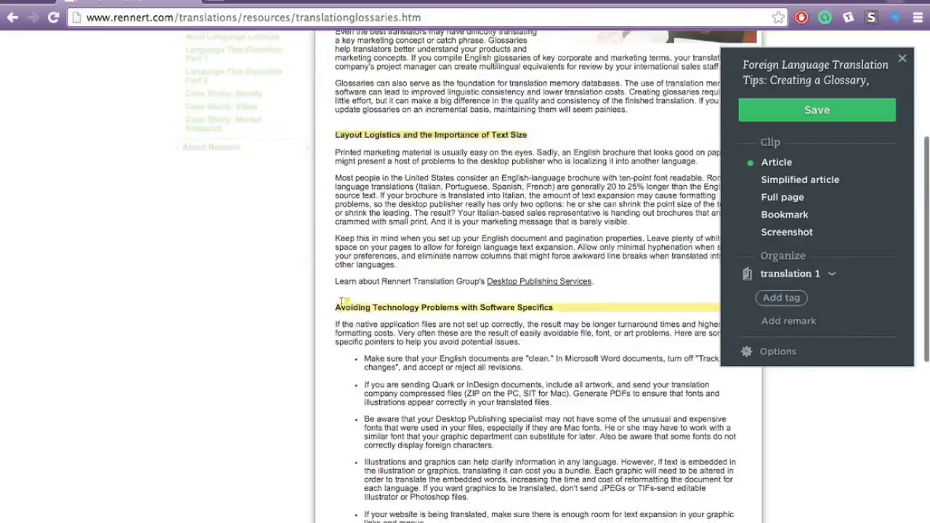
{"action": "scroll", "coordinate": [411, 283], "scroll_direction": "up", "scroll_amount": 4}
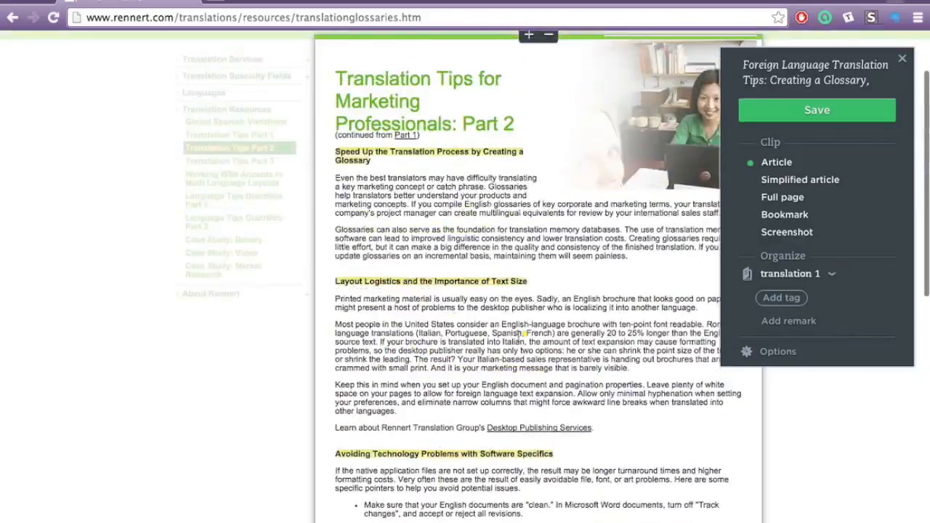
- Save the highlighted article clip to the translation 1 notebook and sync Evernote
{"action": "left_click", "coordinate": [818, 112]}
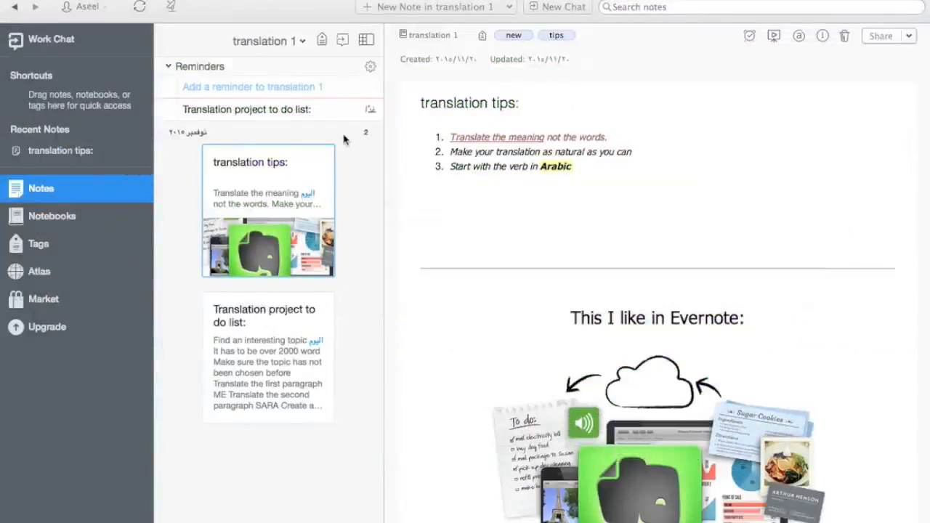
{"action": "left_click", "coordinate": [138, 8]}
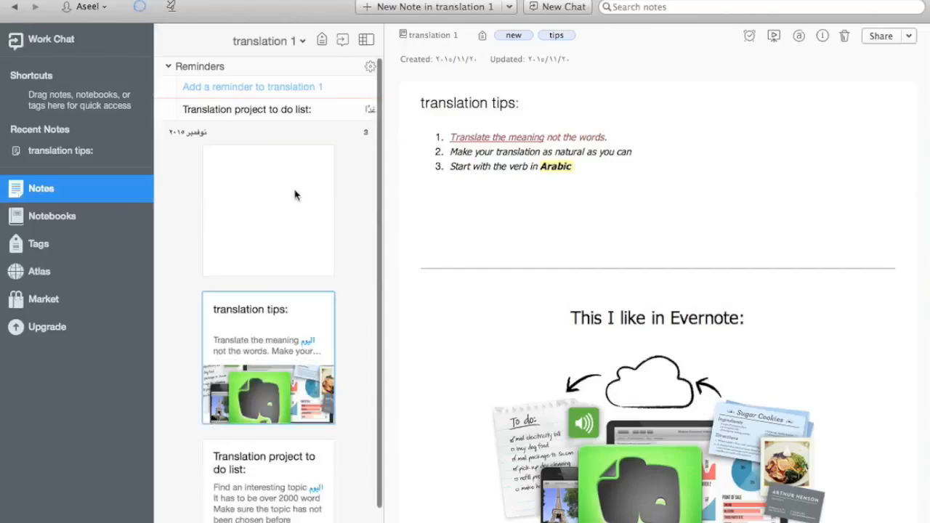
- Open the clipped "Foreign Language Translation Tips" note in translation 1 and look through its text and highlights
{"action": "left_click", "coordinate": [294, 194]}
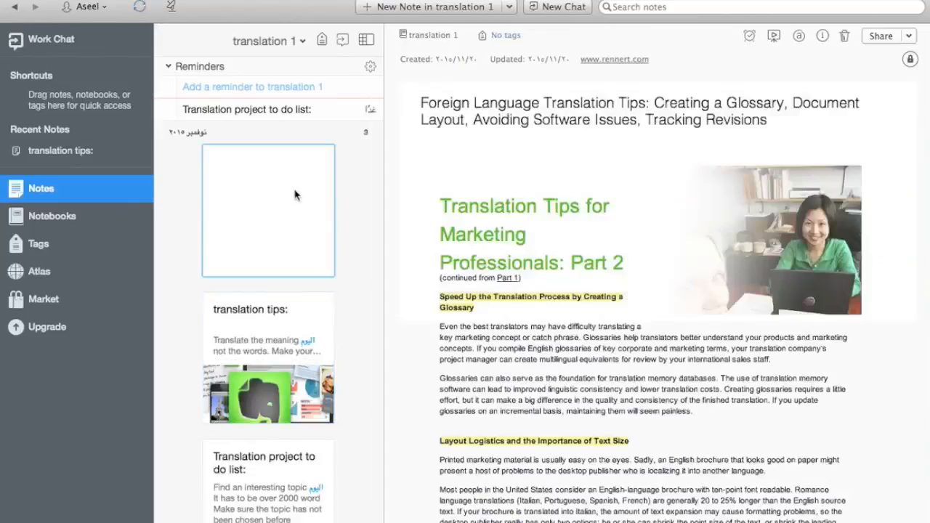
{"action": "scroll", "coordinate": [654, 189], "scroll_direction": "down", "scroll_amount": 15}
{"action": "scroll", "coordinate": [633, 197], "scroll_direction": "up", "scroll_amount": 15}
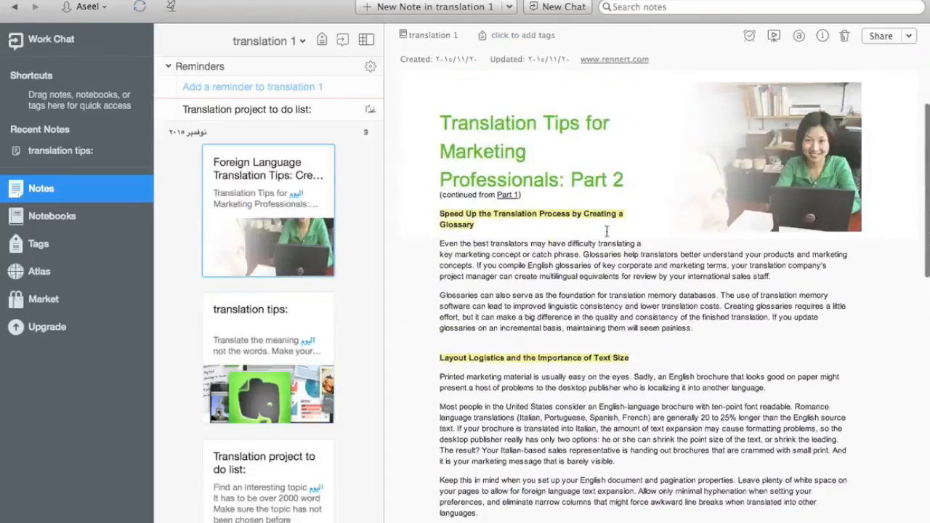
{"action": "scroll", "coordinate": [607, 231], "scroll_direction": "down", "scroll_amount": 10}
{"action": "scroll", "coordinate": [607, 231], "scroll_direction": "up", "scroll_amount": 12}
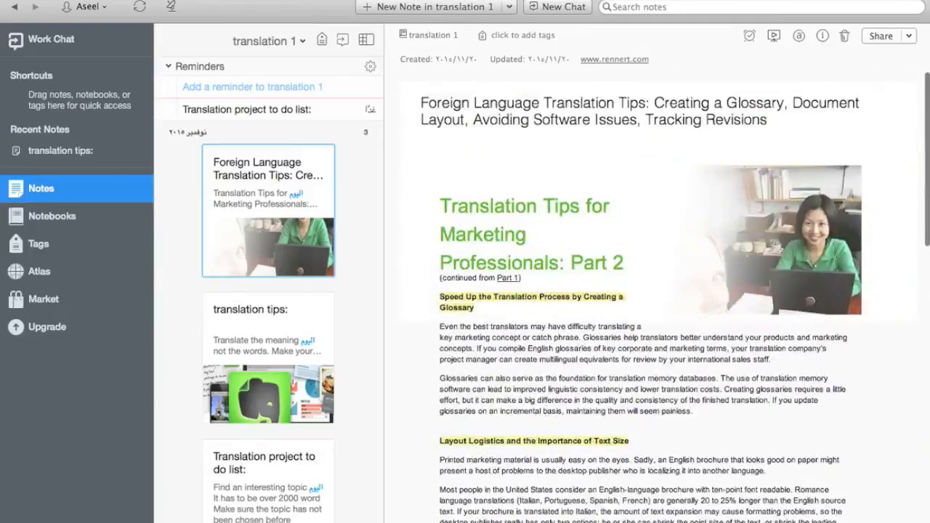
- Switch to Chrome and capture a Web Clipper screenshot region covering the article's title, photo and opening paragraph
{"action": "mouse_move", "coordinate": [625, 516]}
{"action": "left_click", "coordinate": [665, 513]}
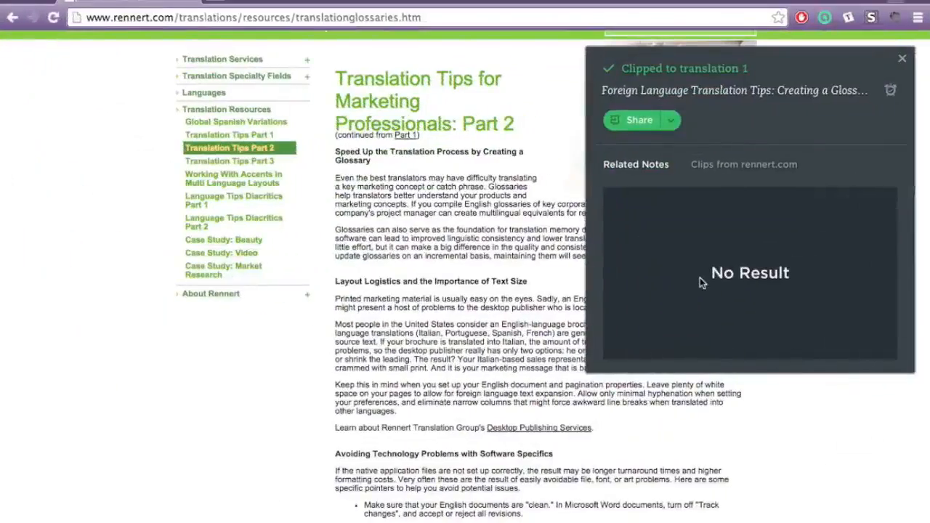
{"action": "left_click", "coordinate": [902, 58]}
{"action": "left_click", "coordinate": [899, 19]}
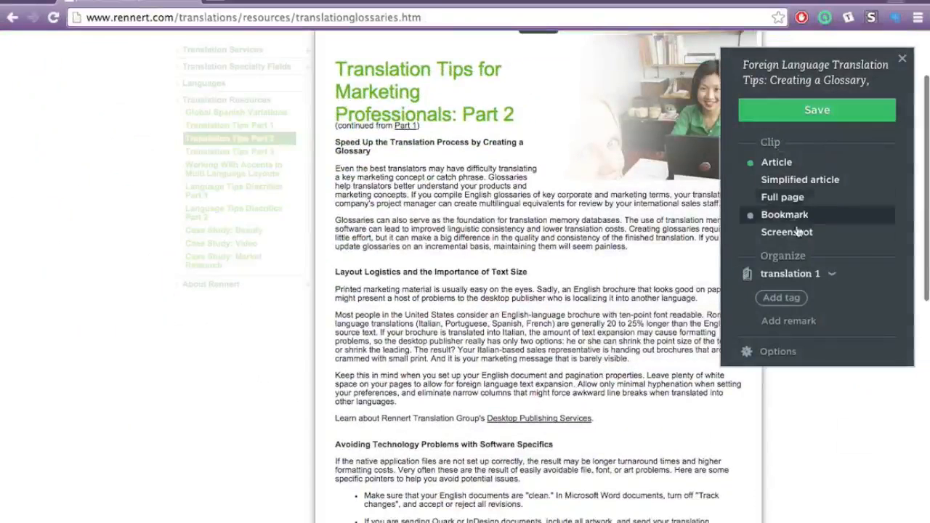
{"action": "left_click", "coordinate": [797, 231]}
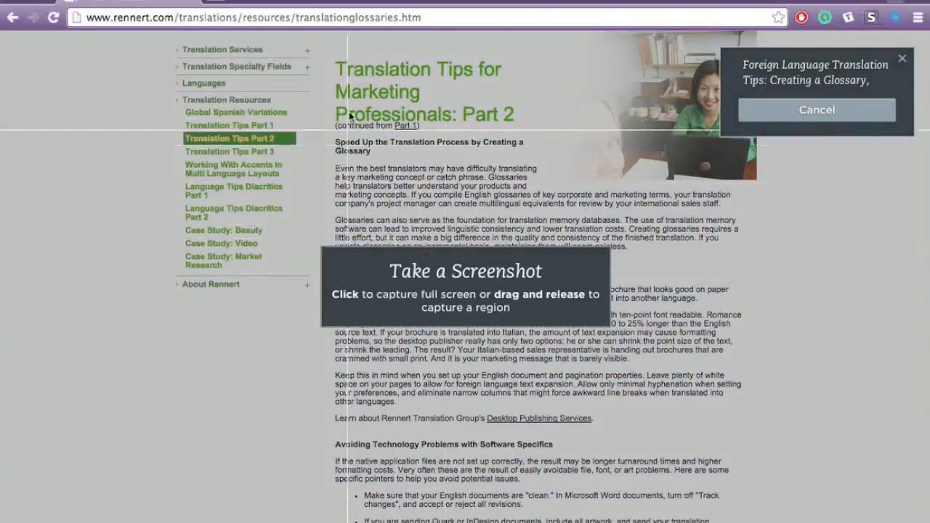
{"action": "mouse_move", "coordinate": [336, 45]}
{"action": "left_mouse_down"}
{"action": "mouse_move", "coordinate": [391, 138]}
{"action": "mouse_move", "coordinate": [534, 218]}
{"action": "mouse_move", "coordinate": [787, 216]}
{"action": "mouse_move", "coordinate": [753, 215]}
{"action": "mouse_move", "coordinate": [770, 219]}
{"action": "left_mouse_up"}
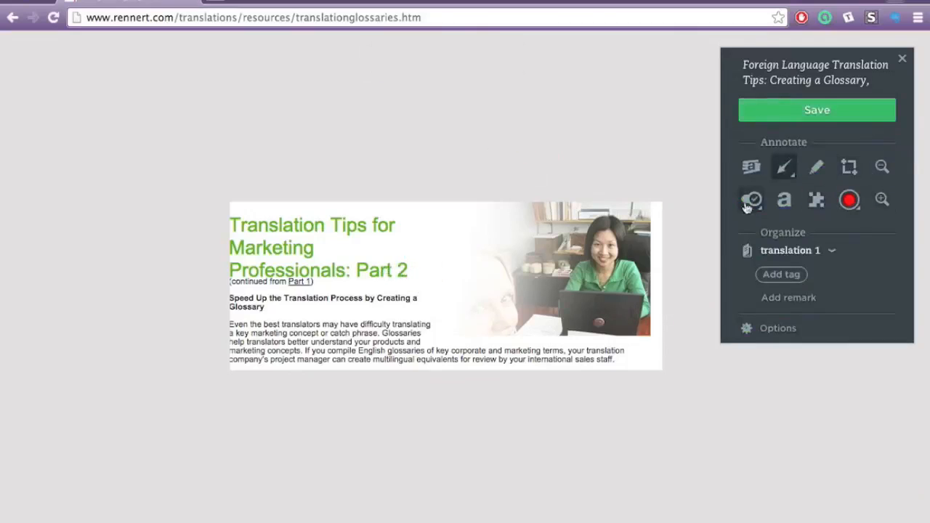
- Point a red arrow at "Part 2" in the screenshot's title, save it to the translation 1 notebook and sync Evernote
{"action": "left_click_drag", "start_coordinate": [469, 236], "coordinate": [417, 260]}
{"action": "left_click", "coordinate": [841, 111]}
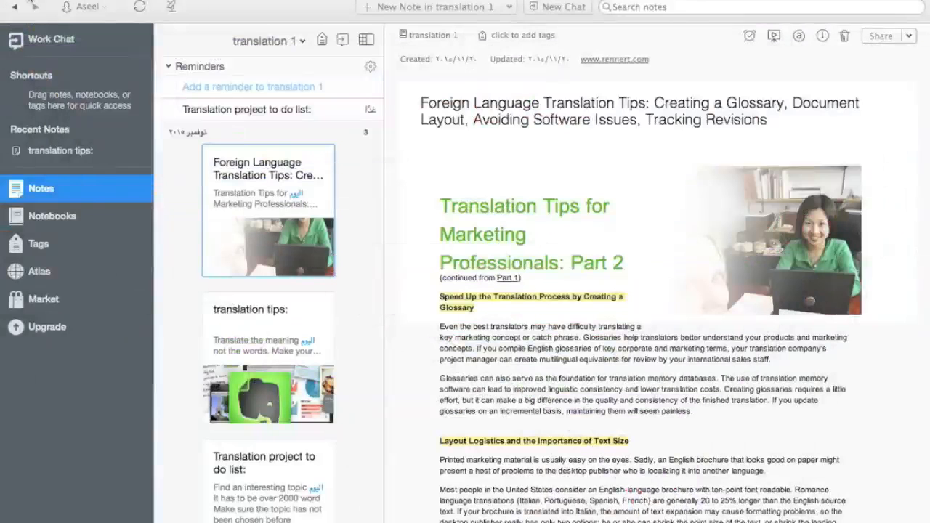
{"action": "left_click", "coordinate": [136, 10]}
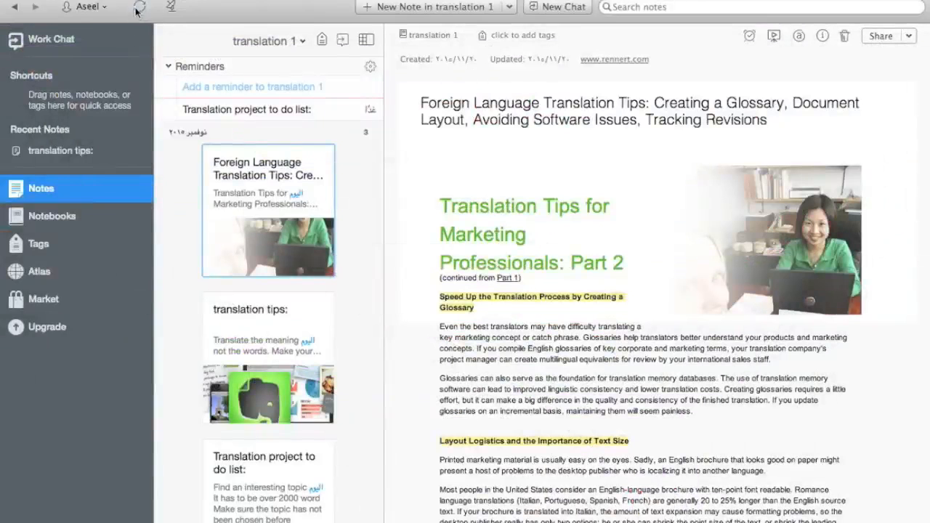
- Open the clipped screenshot note in translation 1 and delete it
{"action": "left_click", "coordinate": [288, 167]}
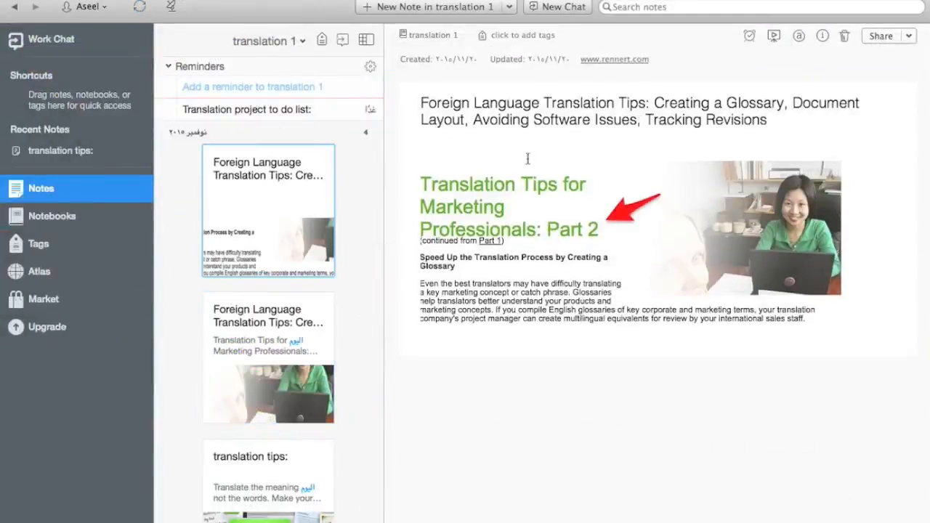
{"action": "left_click", "coordinate": [554, 153]}
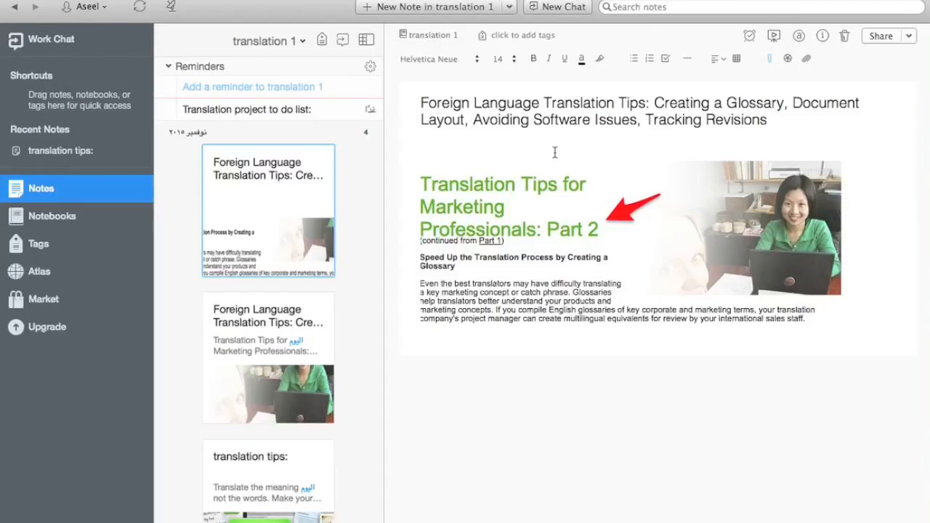
{"action": "left_click", "coordinate": [844, 37]}
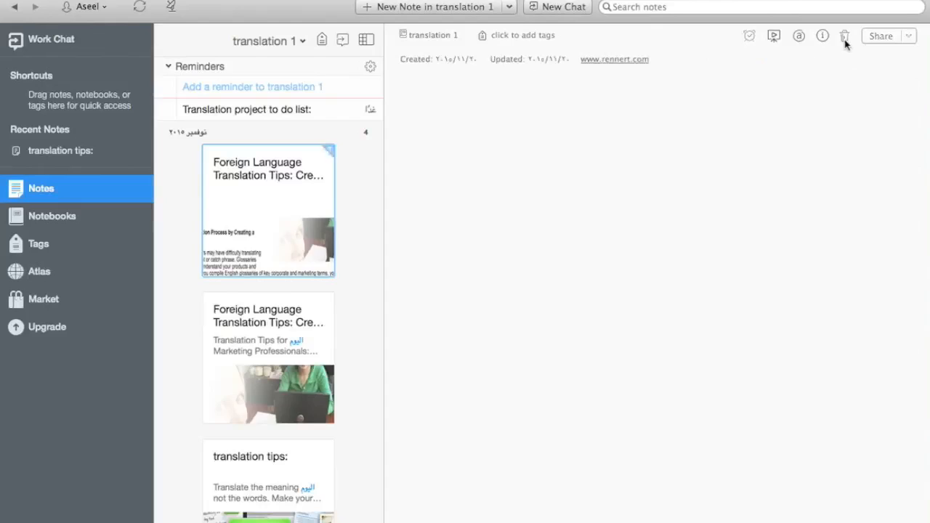